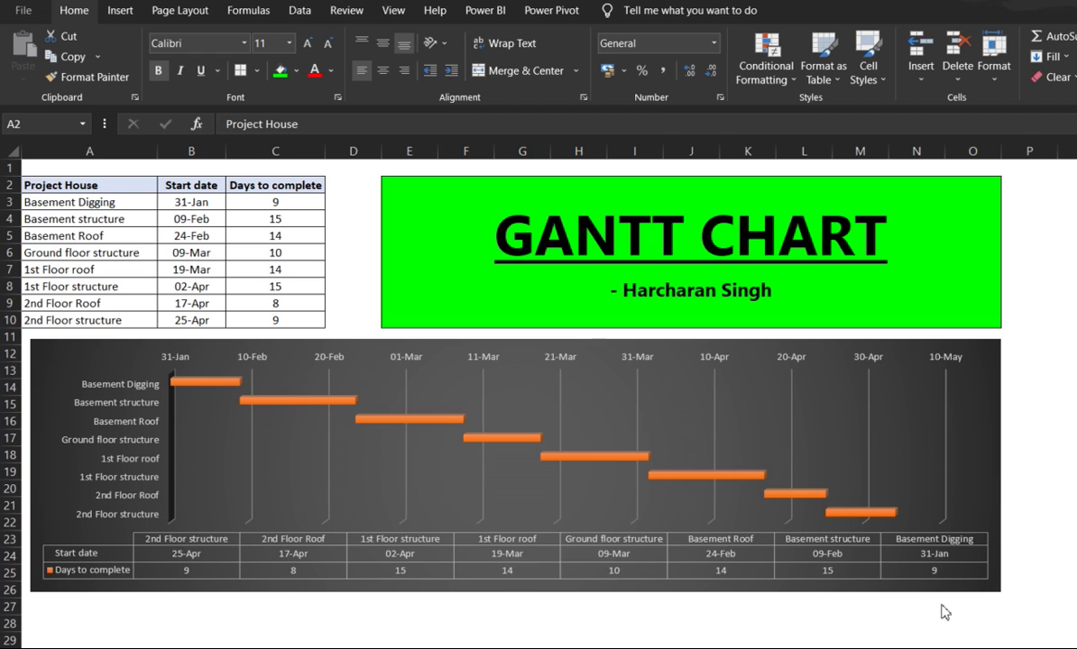
click(137, 187)
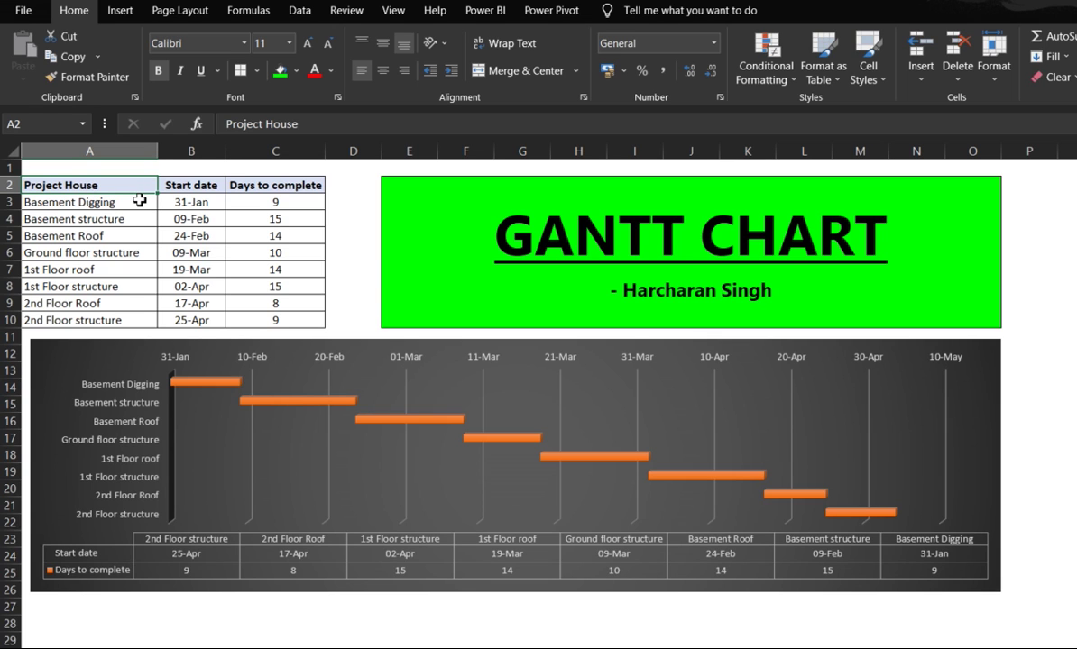
click(142, 204)
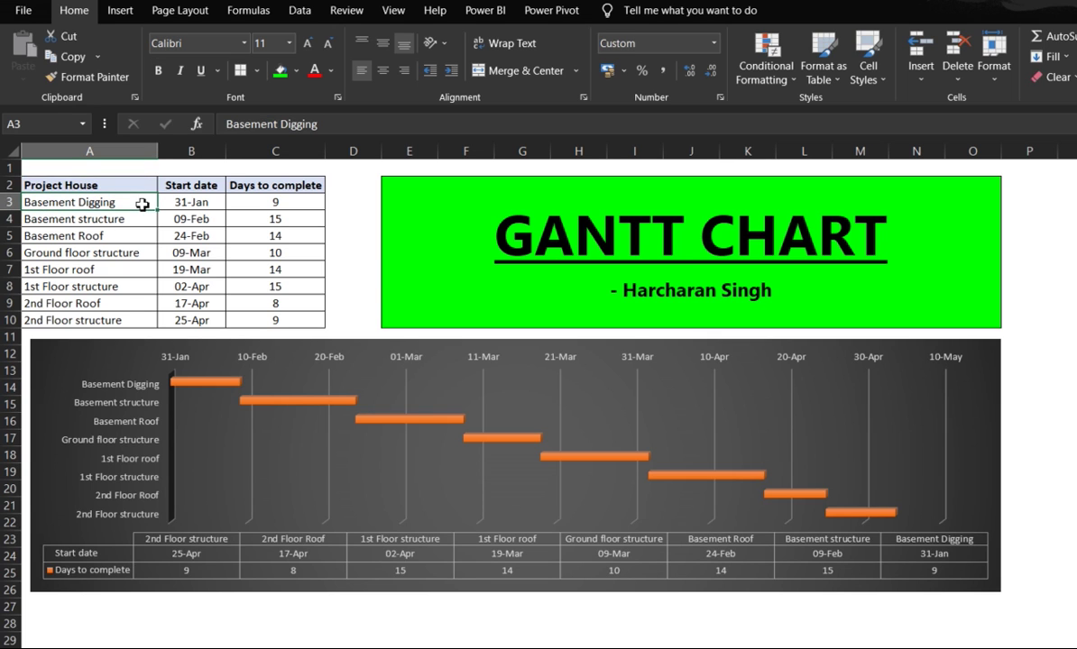
drag(140, 222, 136, 240)
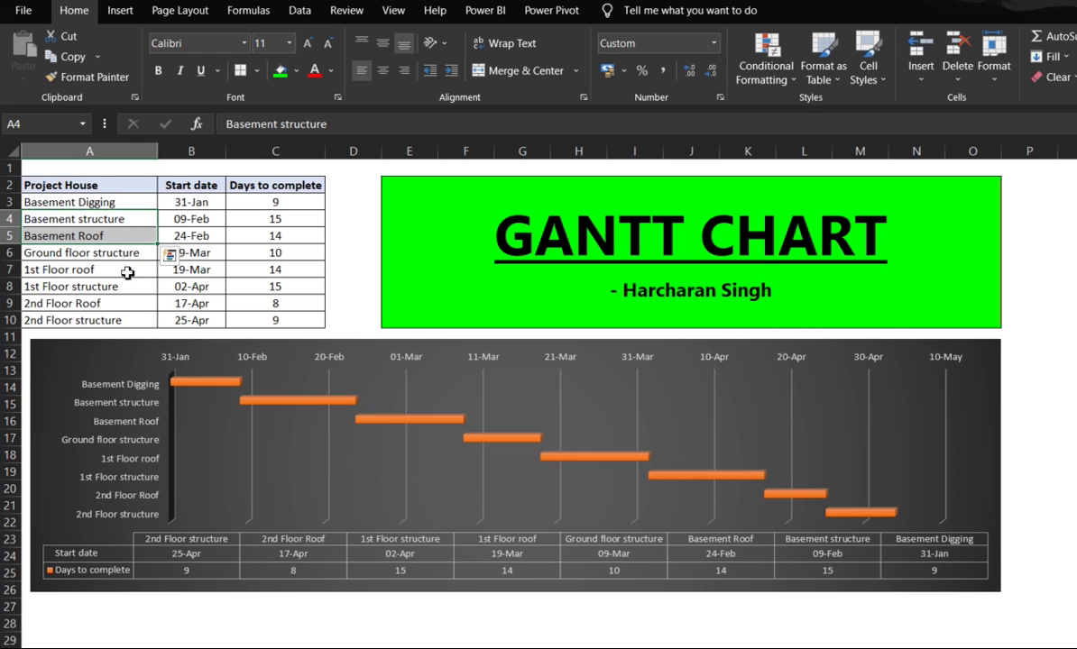
click(213, 204)
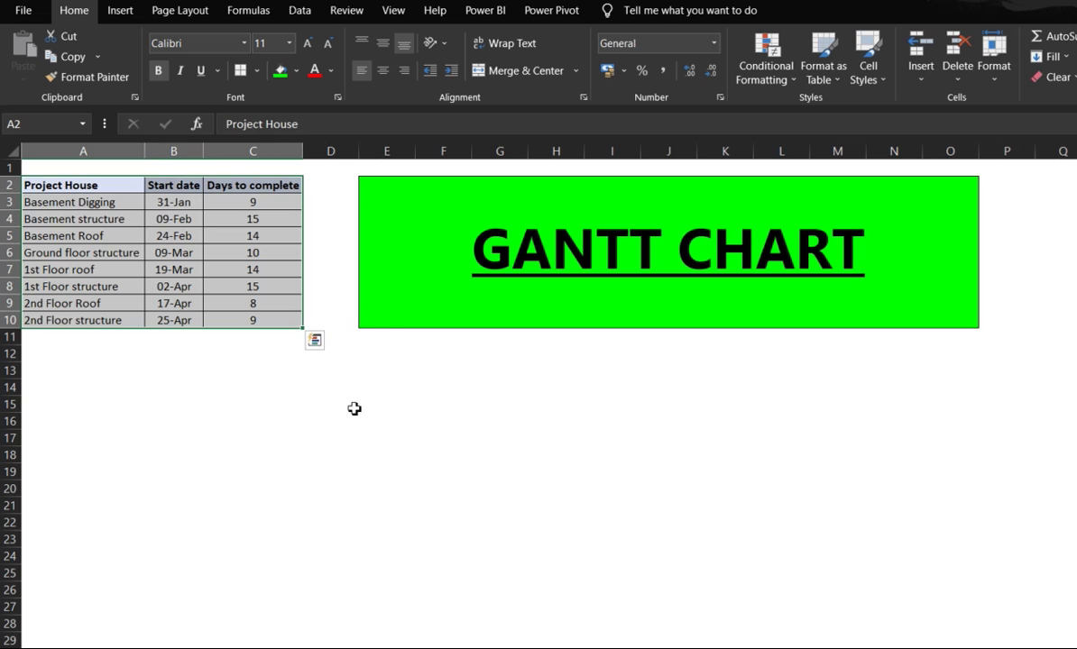
Step: Insert a 3-D stacked bar chart based on the Project House table
click(74, 185)
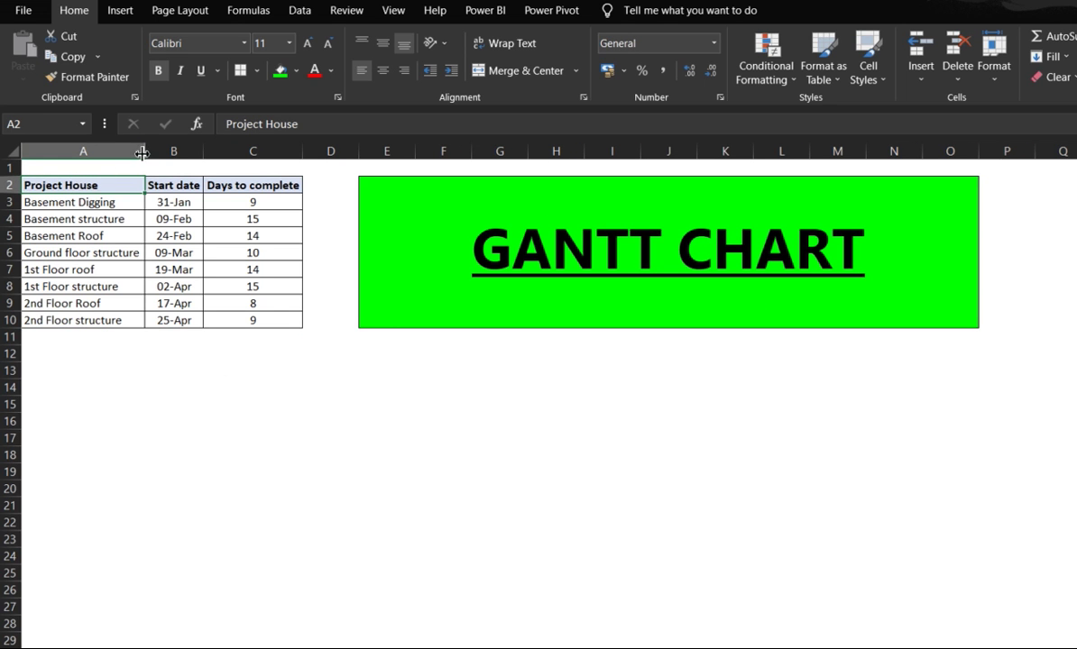
click(120, 10)
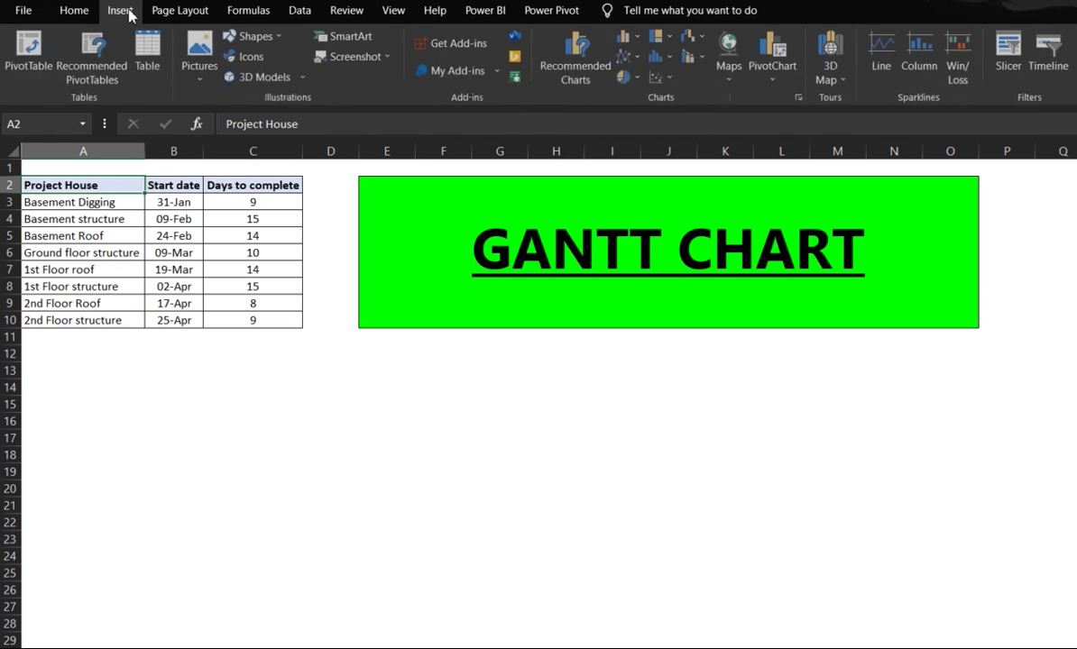
click(643, 41)
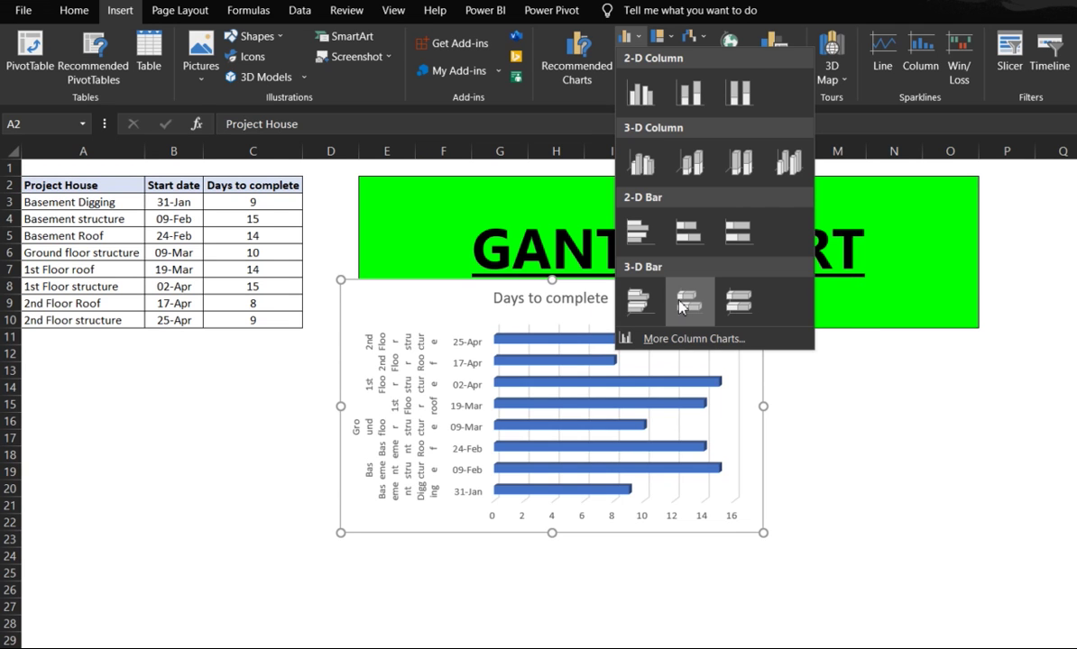
click(687, 302)
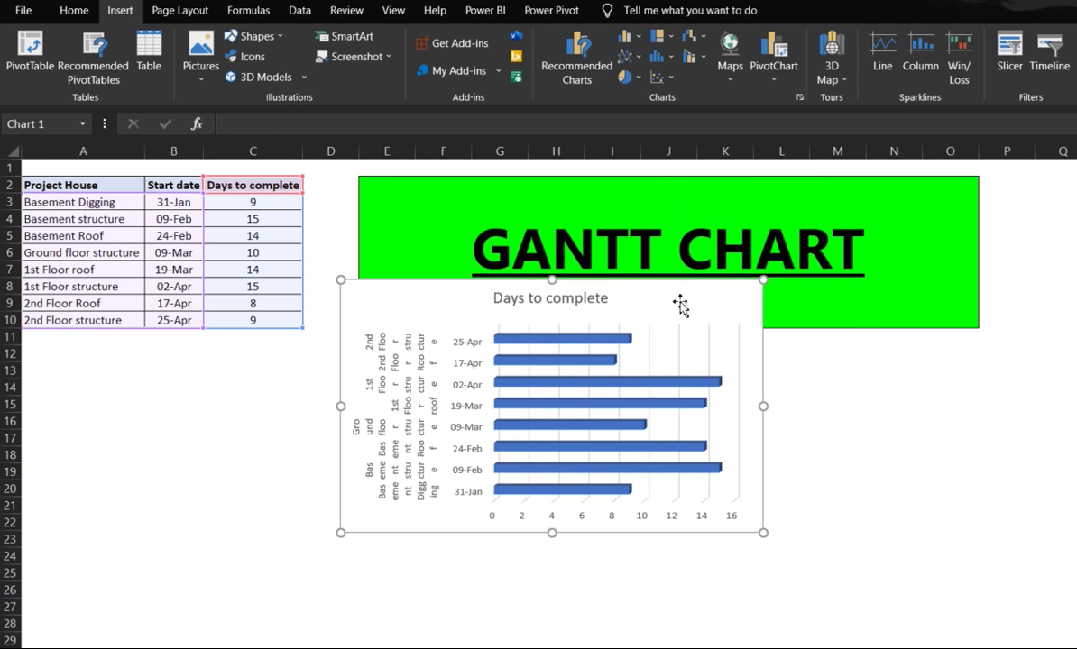
Step: Delete the plotted data series from the chart, and move and widen the empty chart below the table and title banner
click(638, 353)
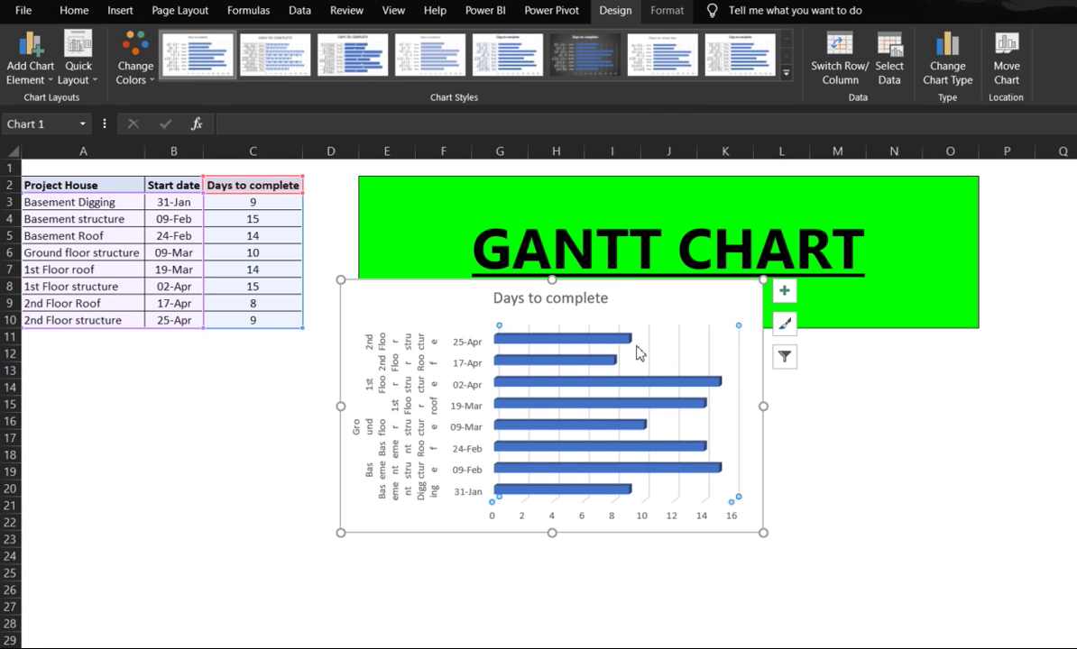
click(510, 361)
key(Delete)
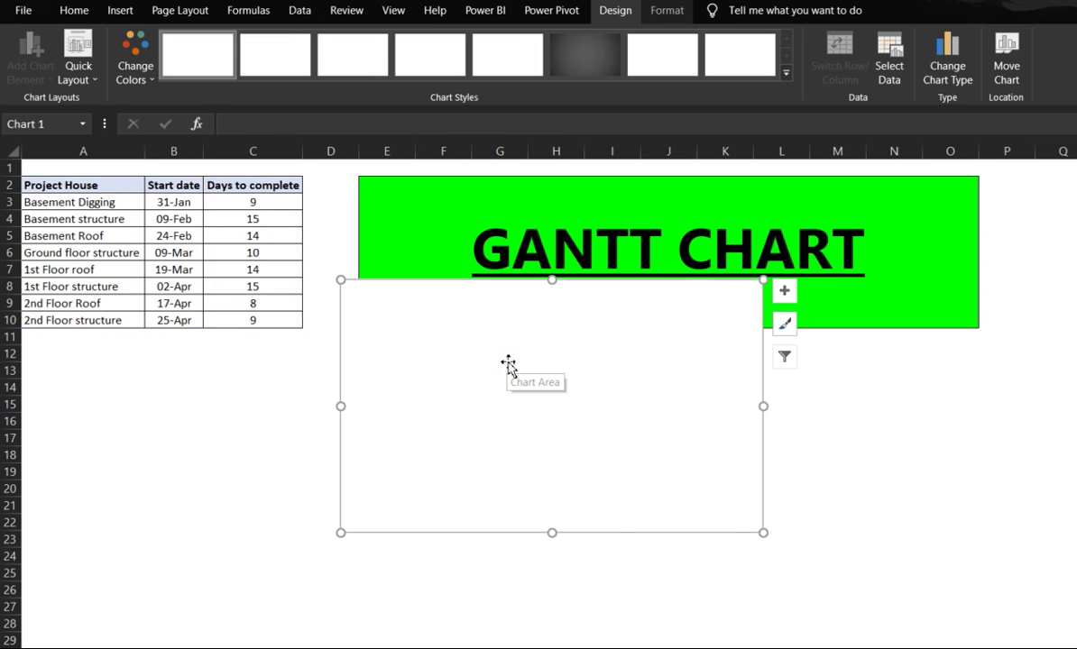
drag(469, 289, 365, 360)
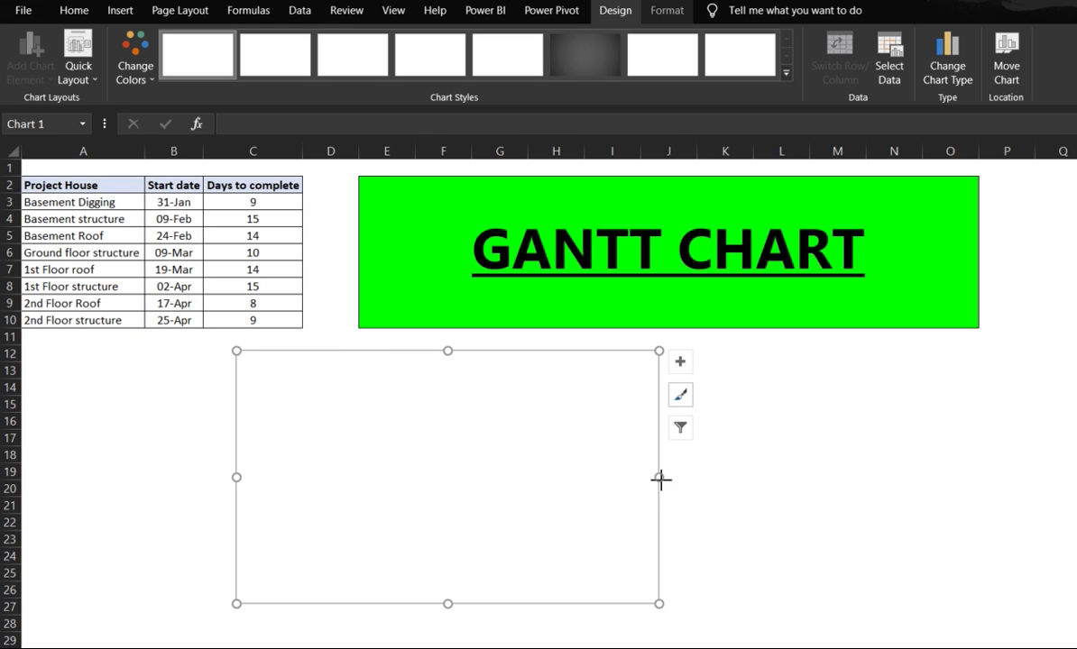
drag(659, 478, 904, 478)
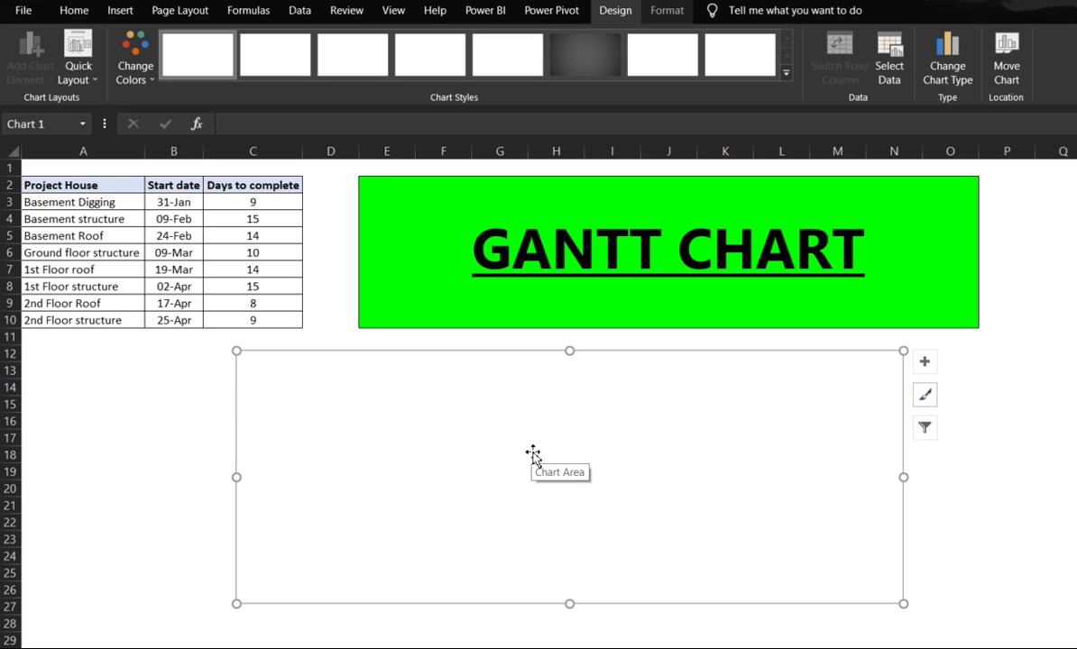
Step: Add a chart data series named from the Start date header in B2, with values from B3:B10
right_click(531, 454)
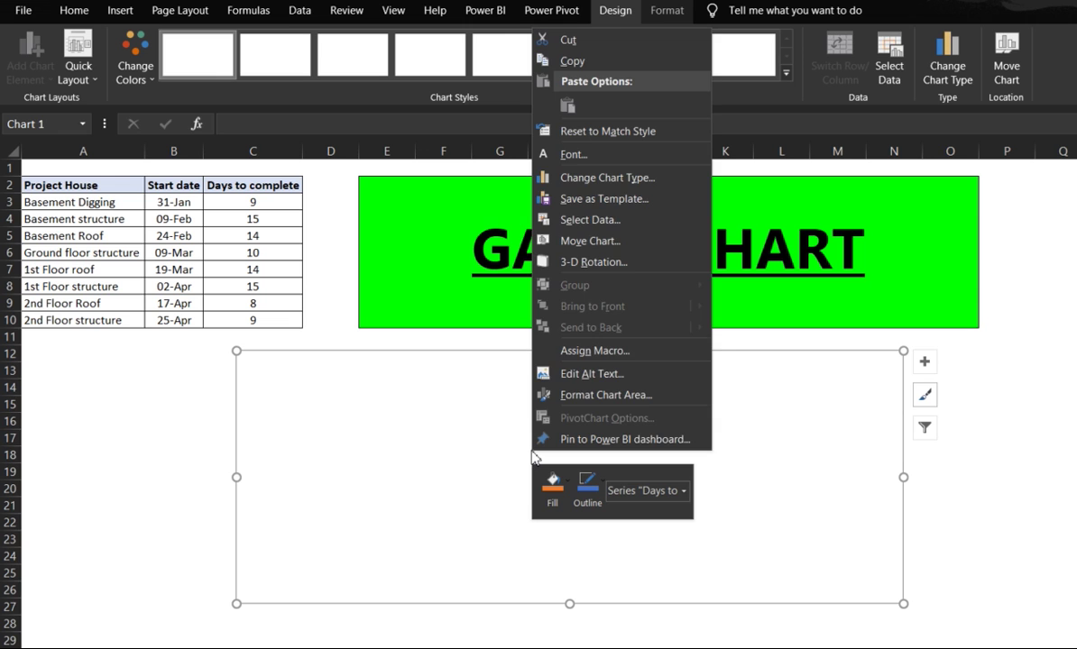
click(637, 220)
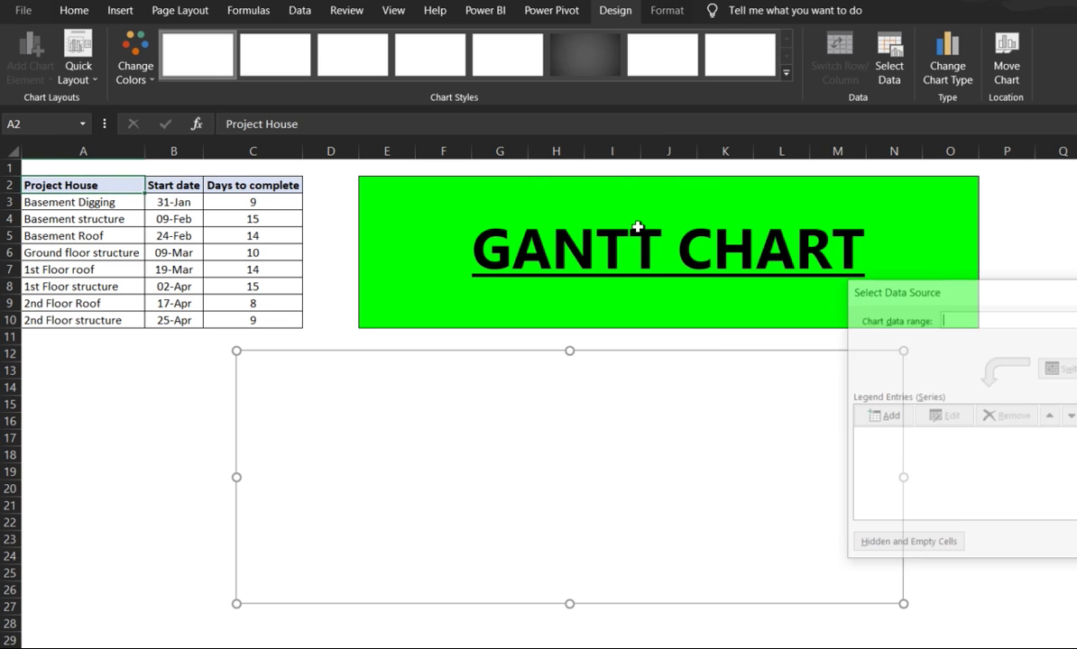
drag(932, 288, 458, 307)
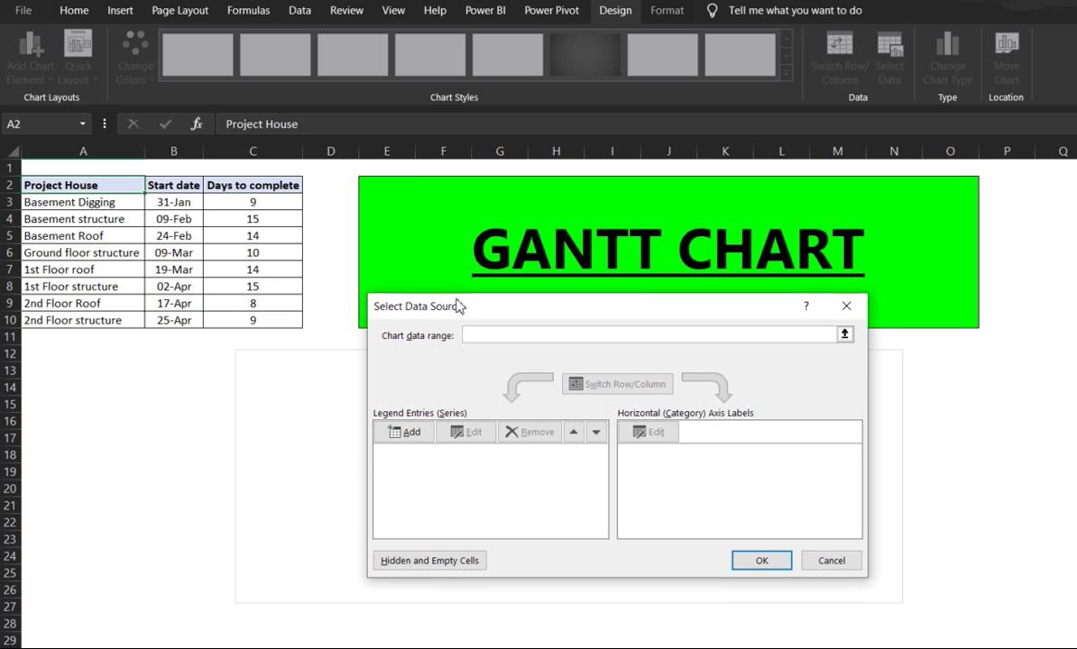
click(410, 439)
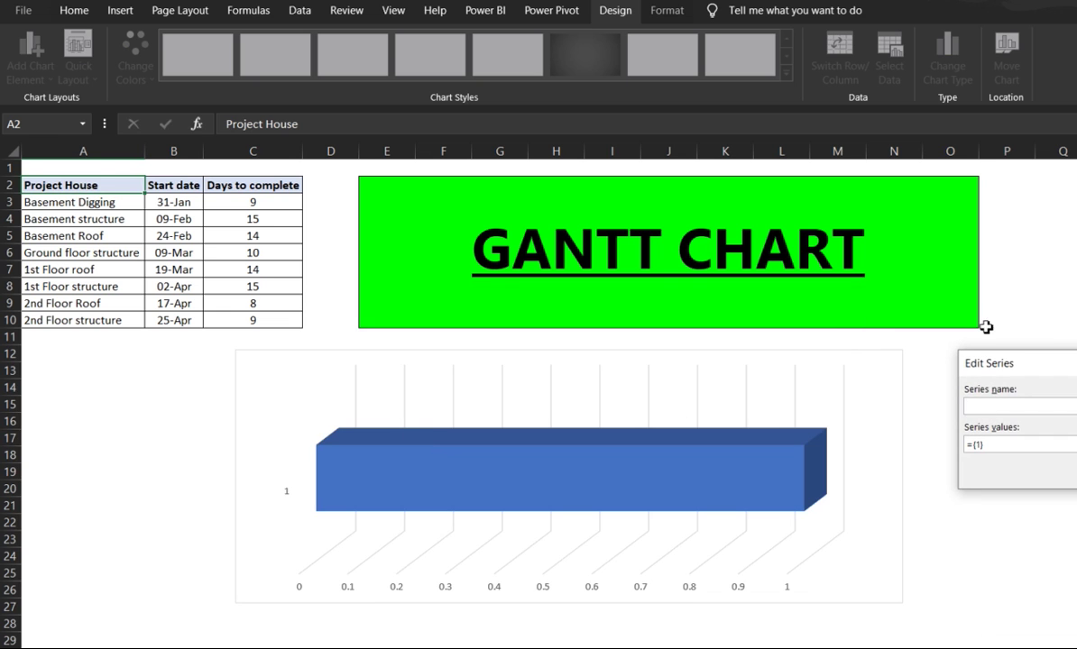
drag(1010, 365, 400, 289)
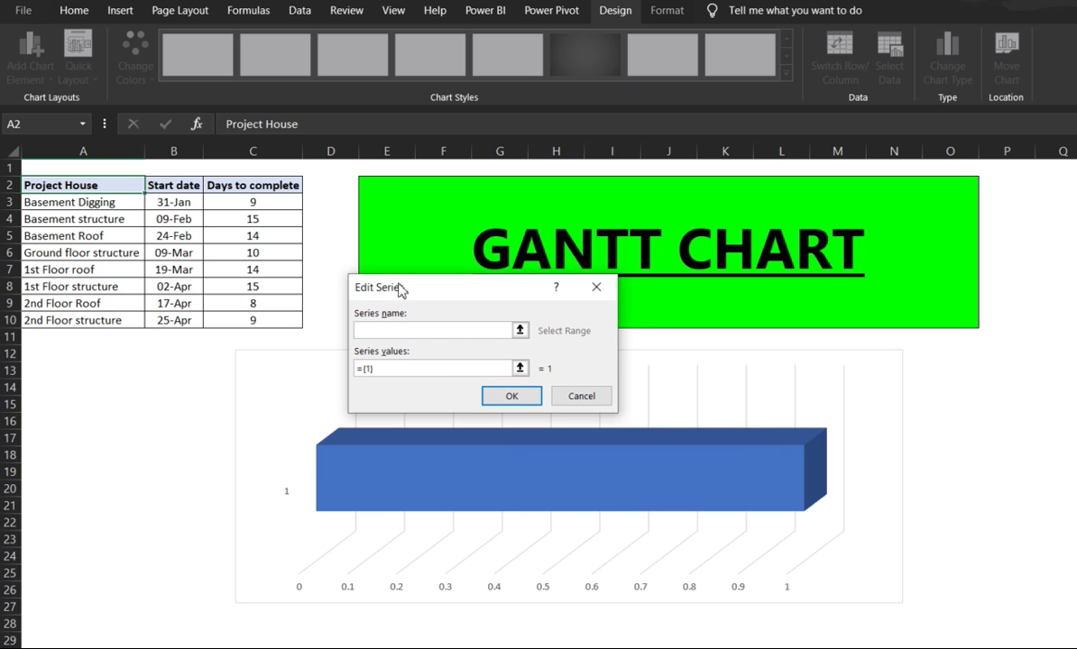
click(185, 184)
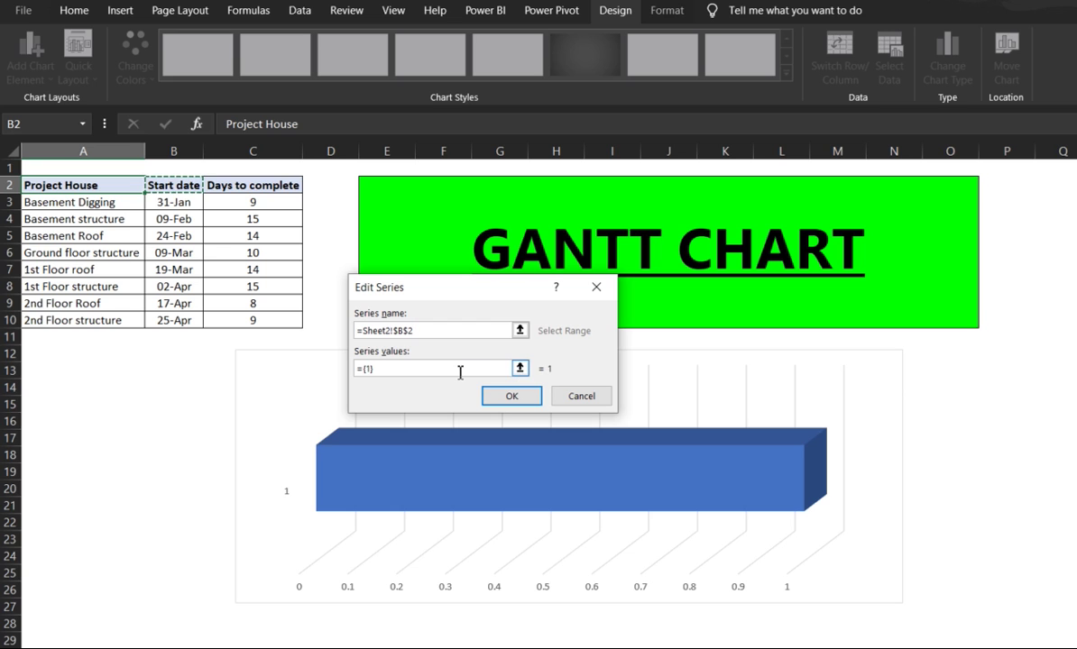
click(367, 370)
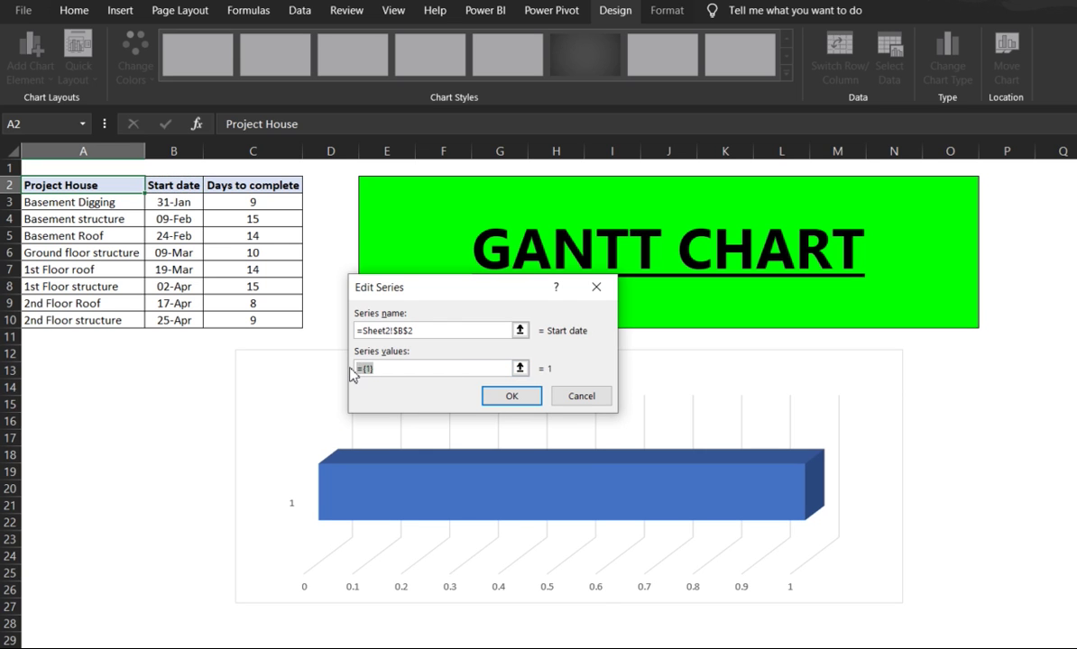
key(BackSpace)
drag(189, 209, 181, 320)
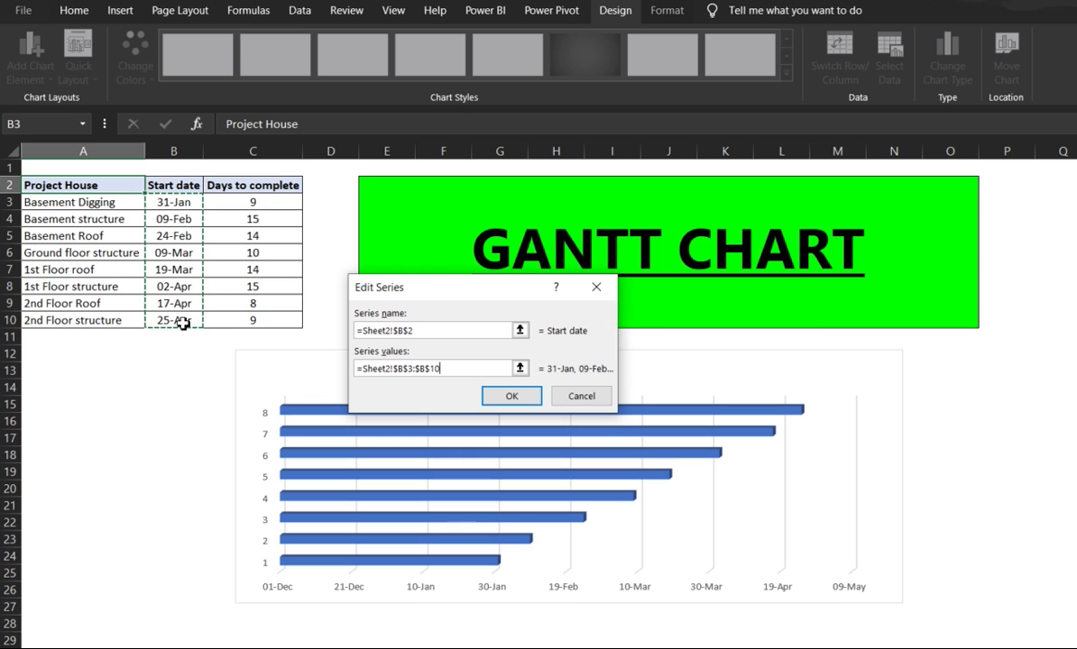
click(513, 394)
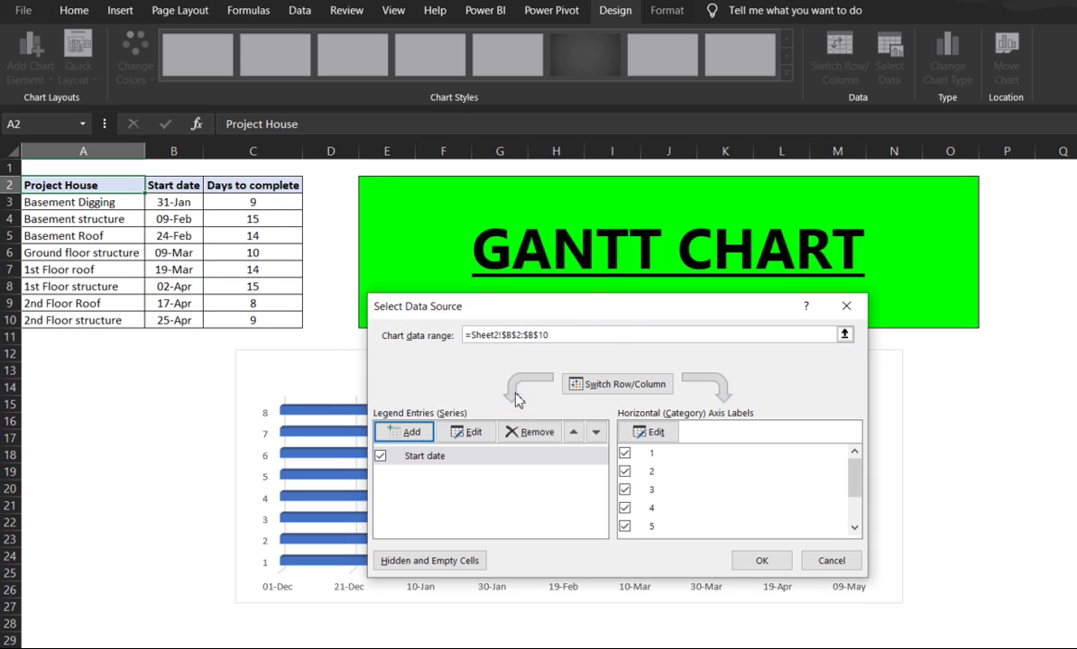
Step: Add a second data series named from the Days to complete header in C2, with values from C3:C10
click(421, 433)
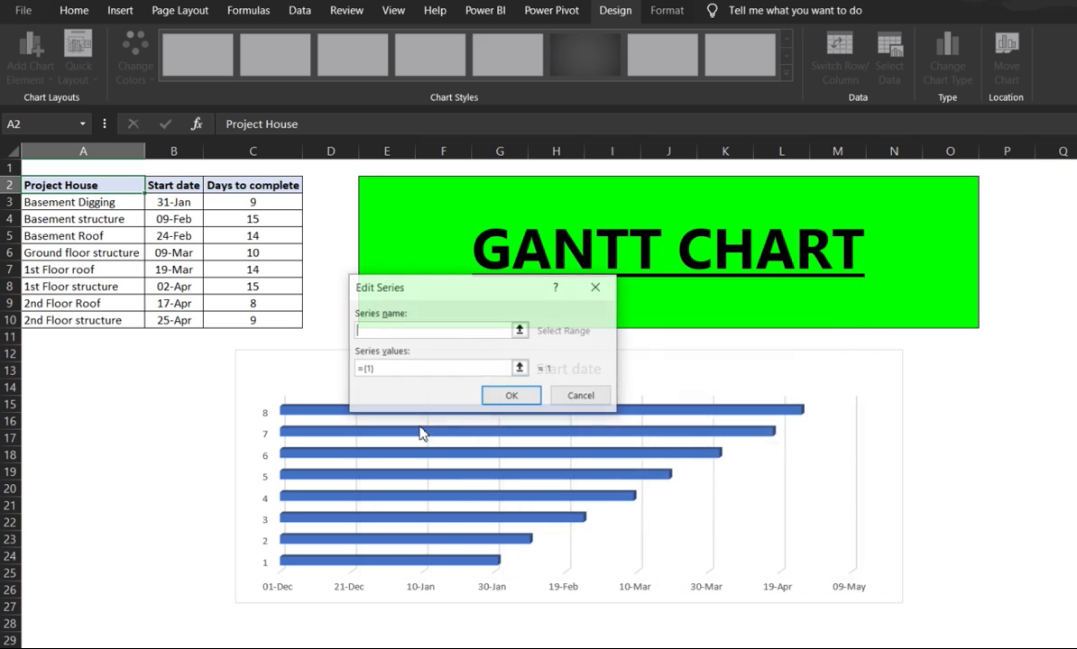
click(278, 185)
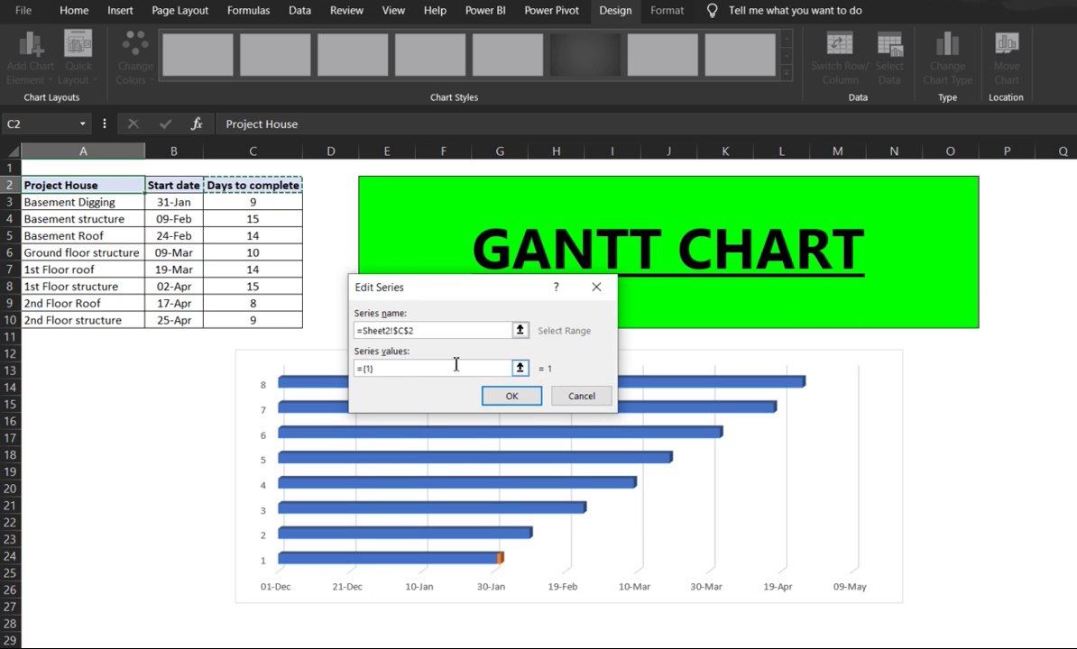
click(424, 367)
key(BackSpace)
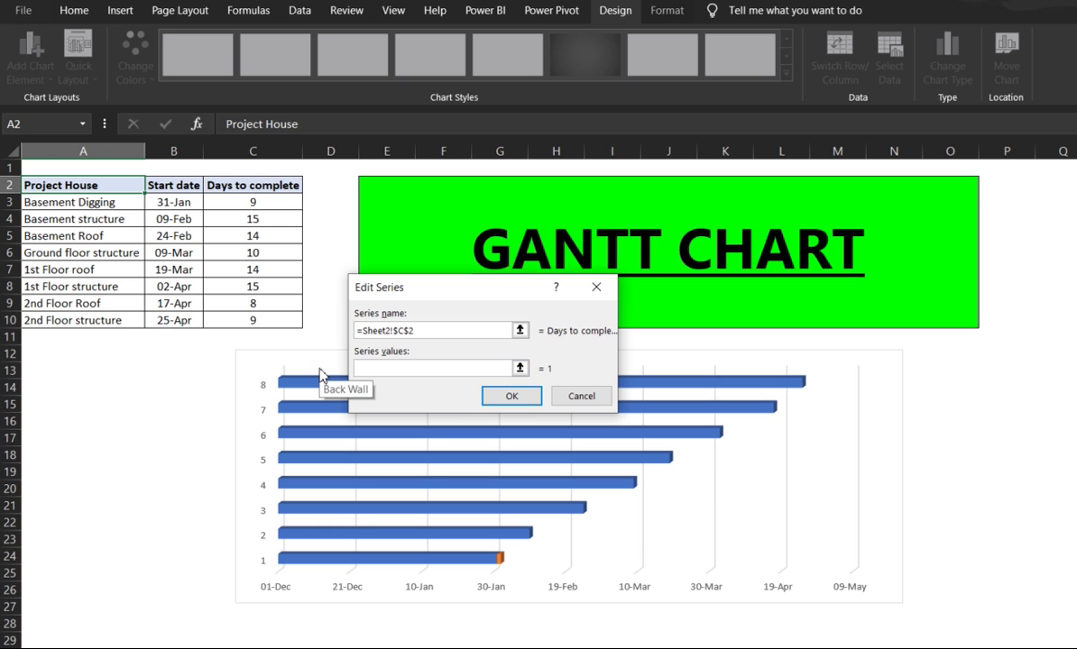
click(261, 202)
drag(261, 202, 279, 320)
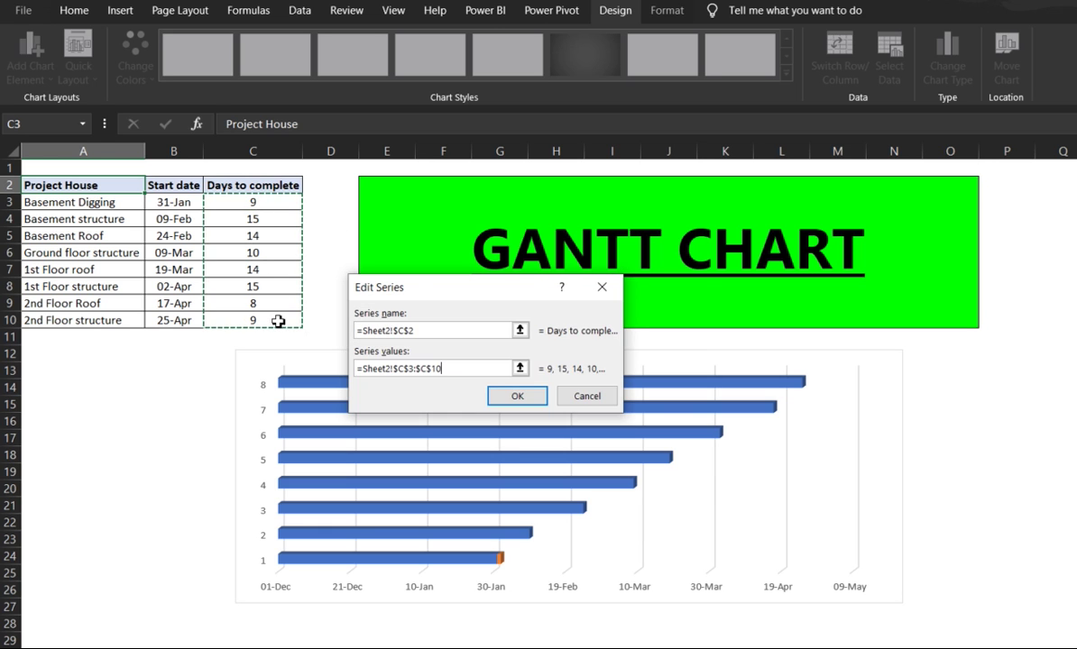
click(511, 397)
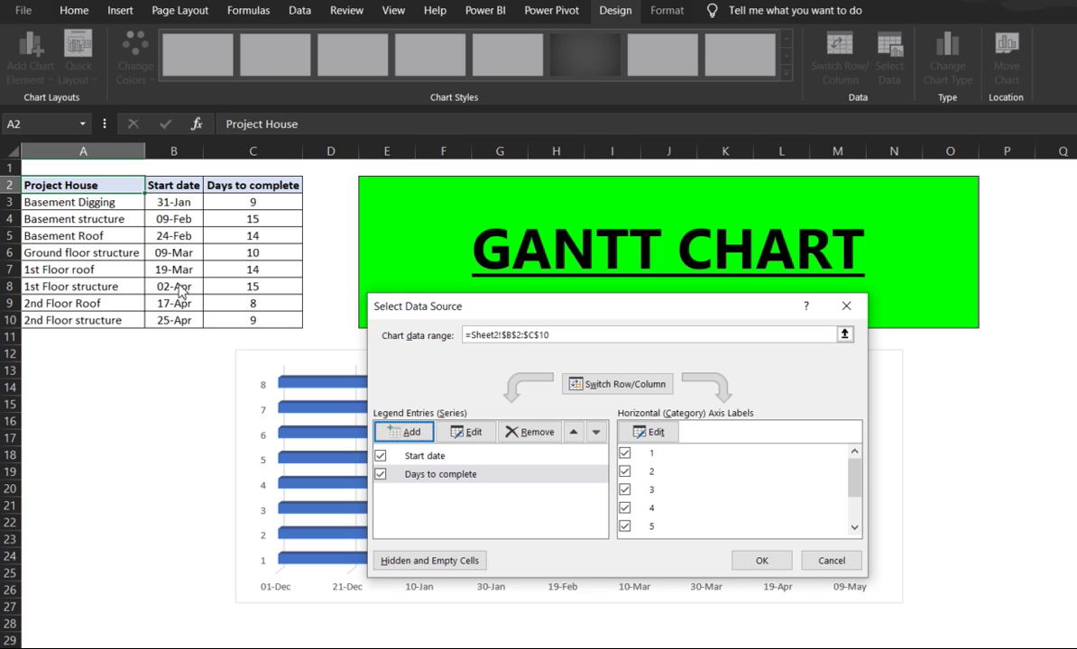
Step: Set the category axis labels to the task names in A3:A10 and apply the chart's data source
drag(568, 303, 540, 257)
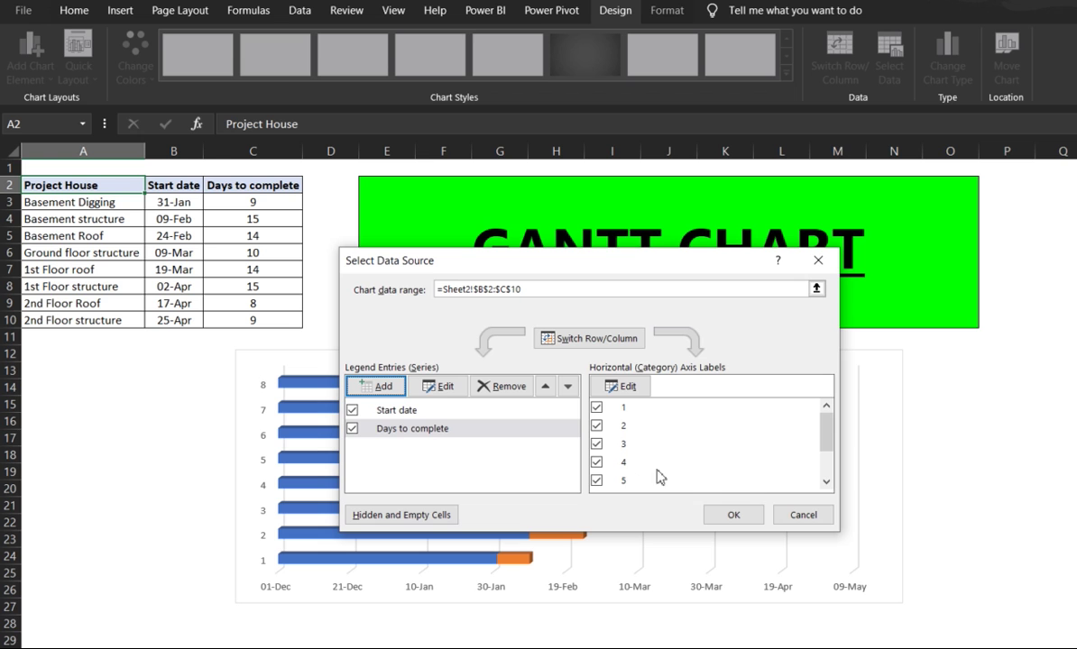
click(629, 387)
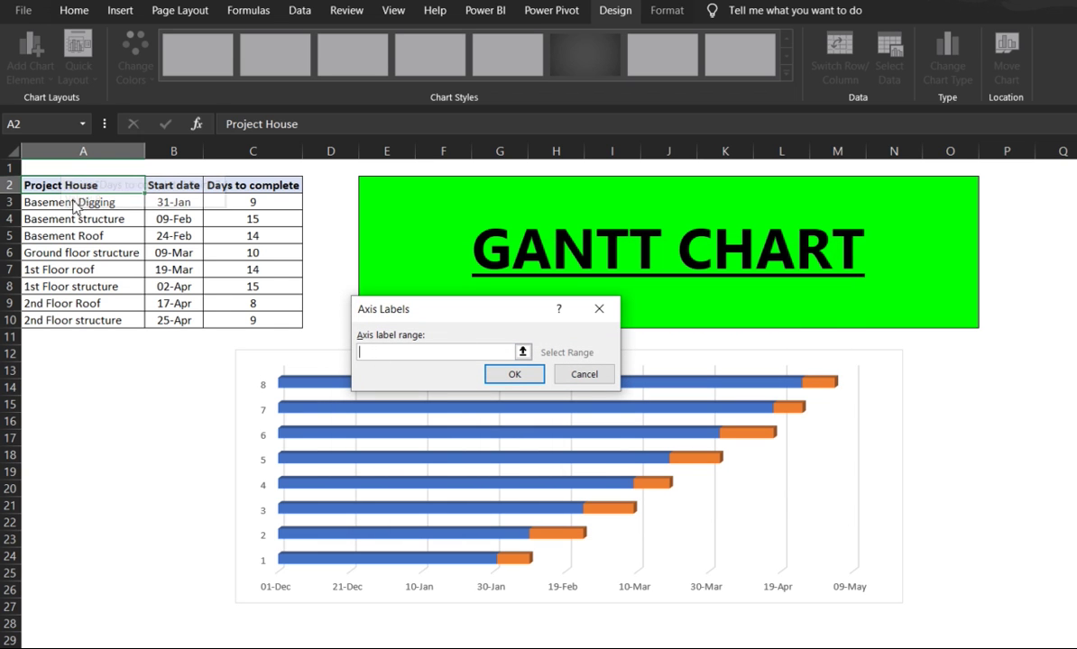
drag(79, 204, 93, 322)
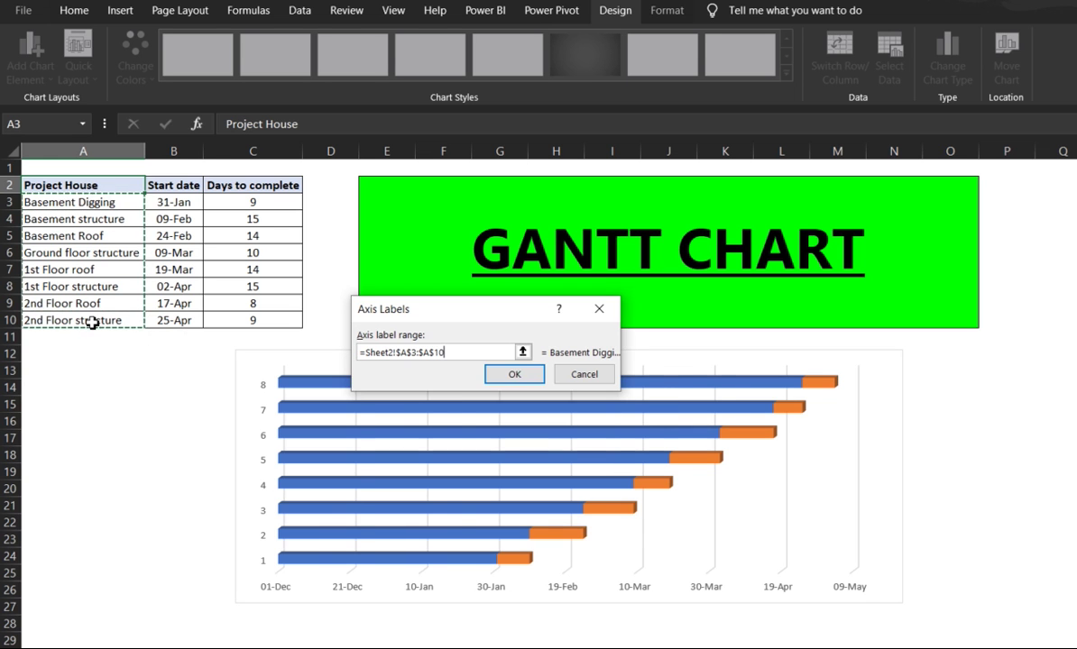
click(525, 378)
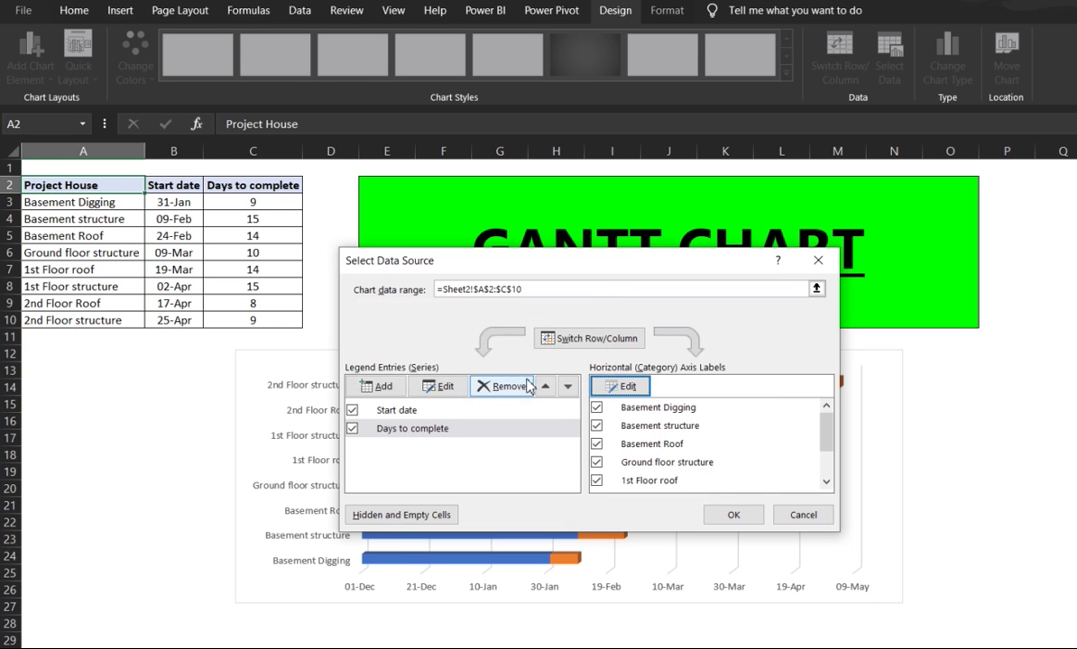
click(731, 515)
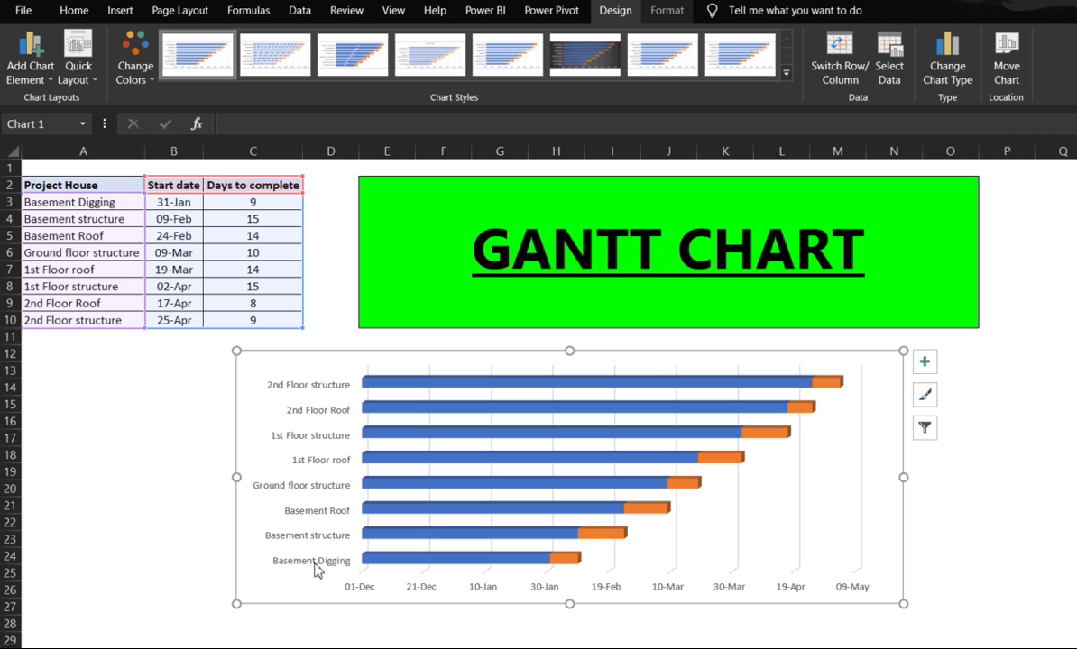
Step: Format the chart's vertical task axis to list its categories in reverse order
click(321, 436)
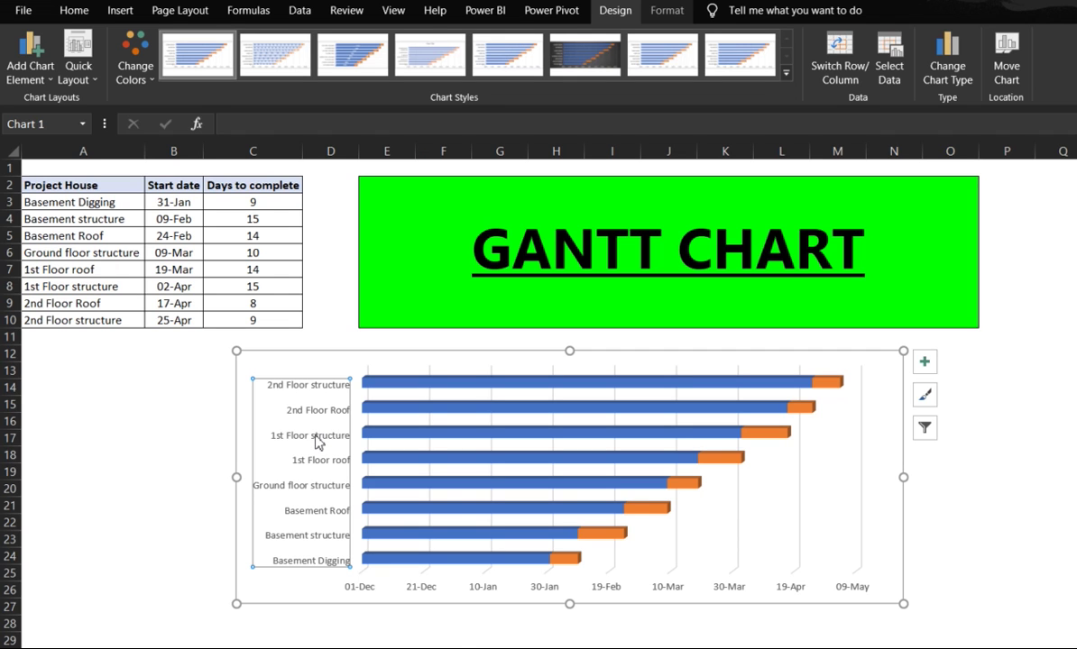
right_click(318, 441)
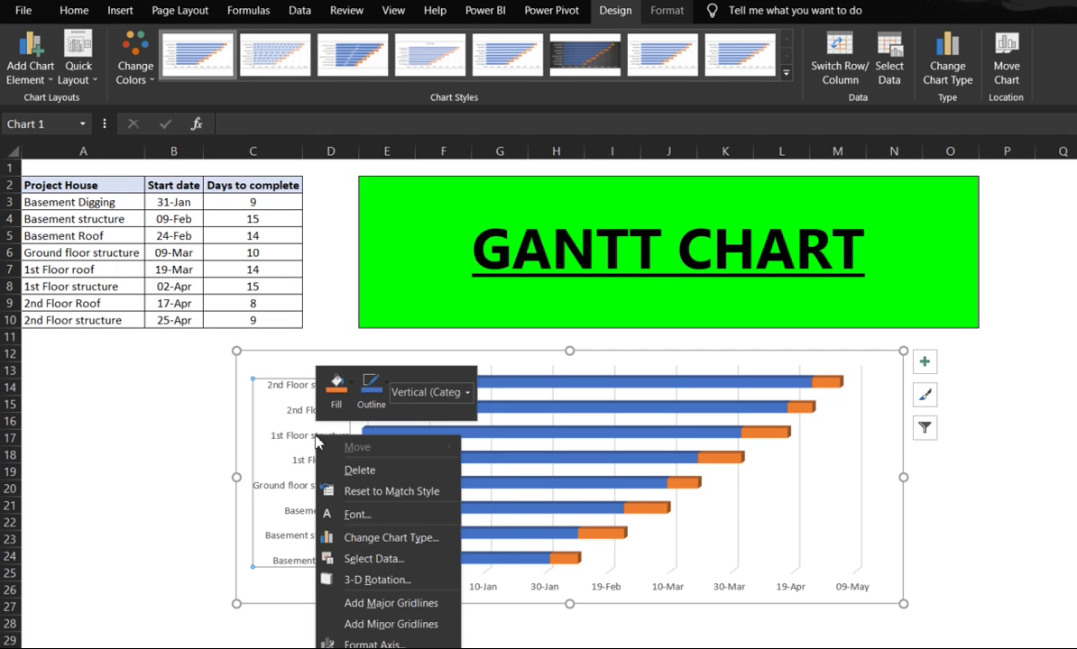
click(300, 441)
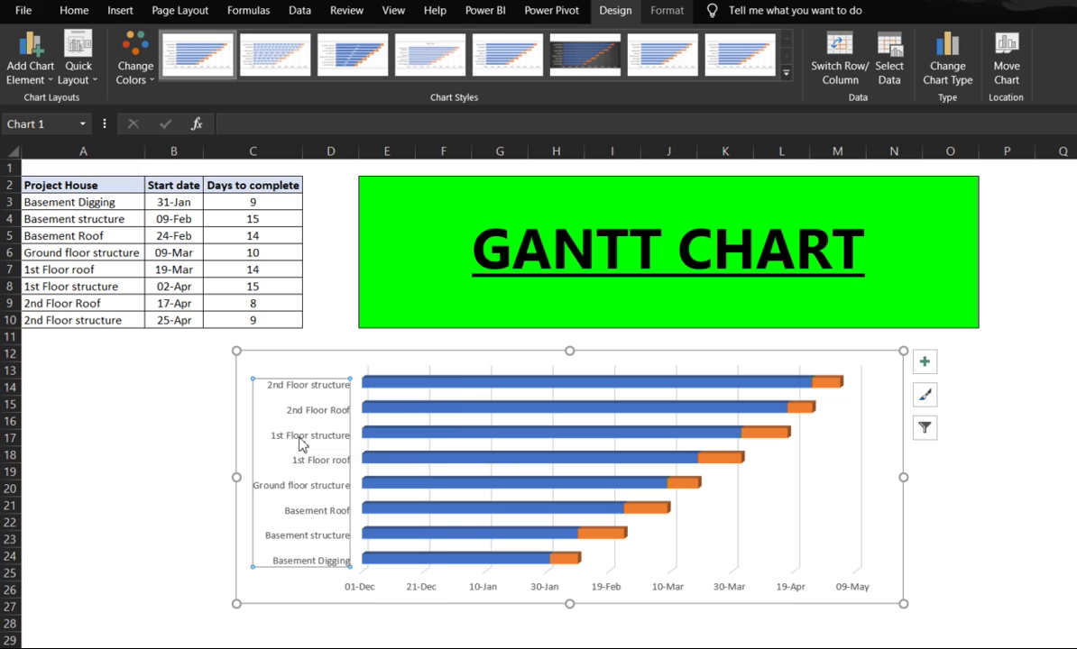
right_click(300, 443)
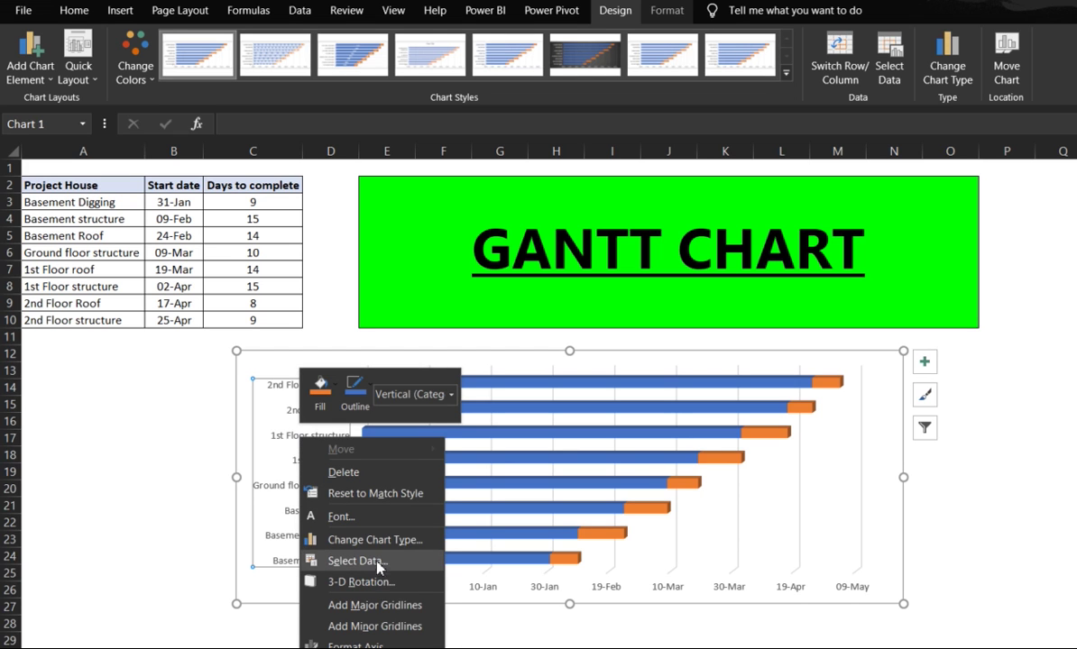
click(388, 644)
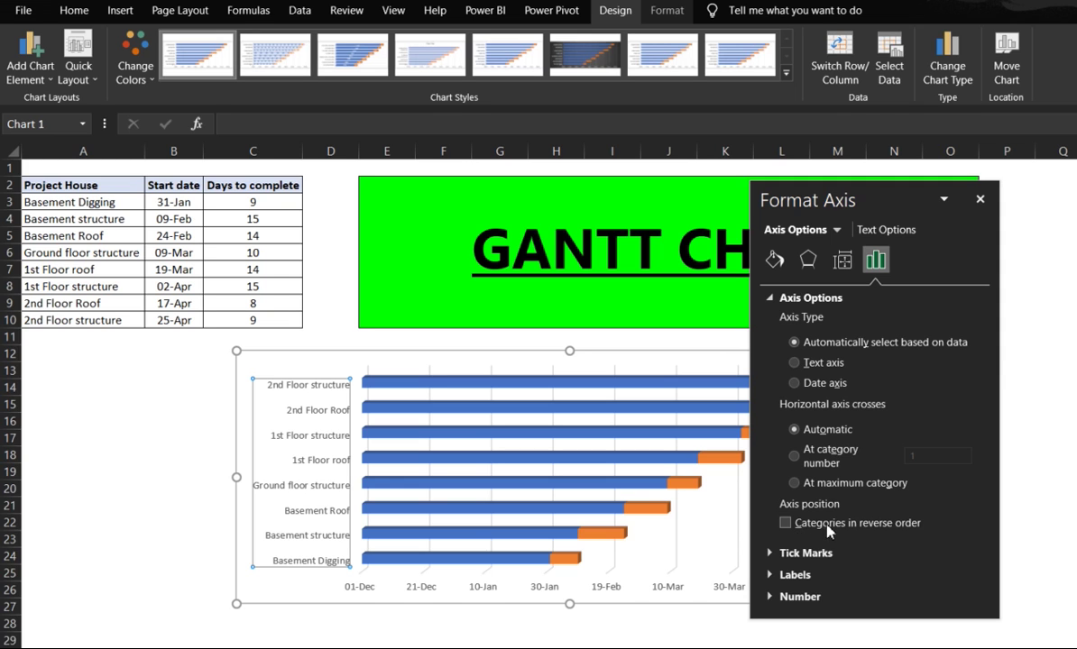
click(786, 523)
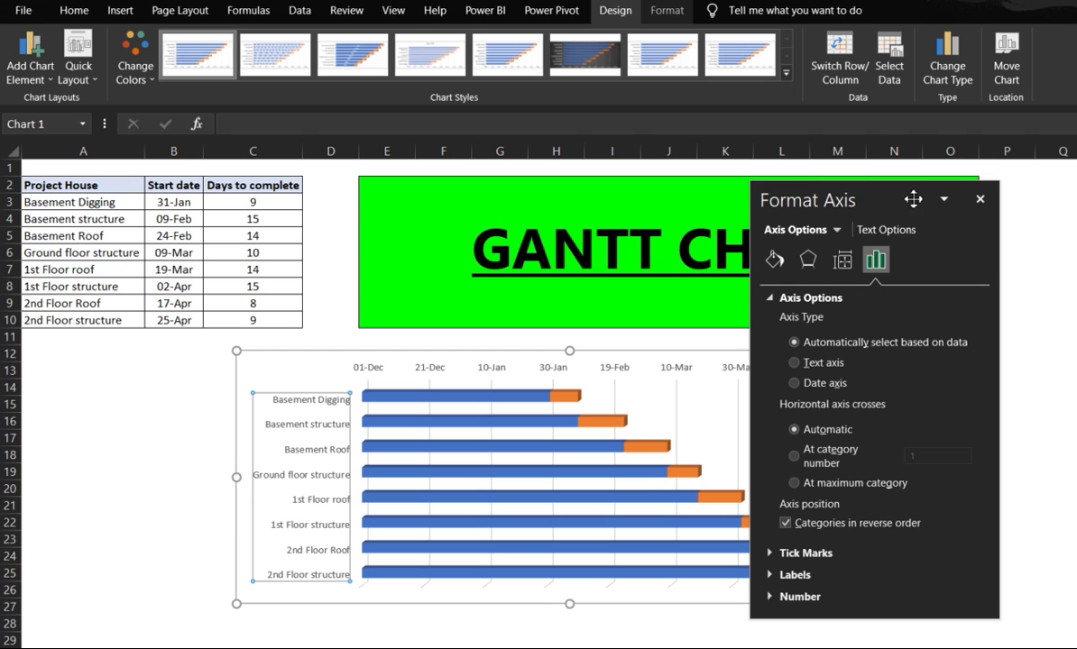
drag(908, 199, 944, 199)
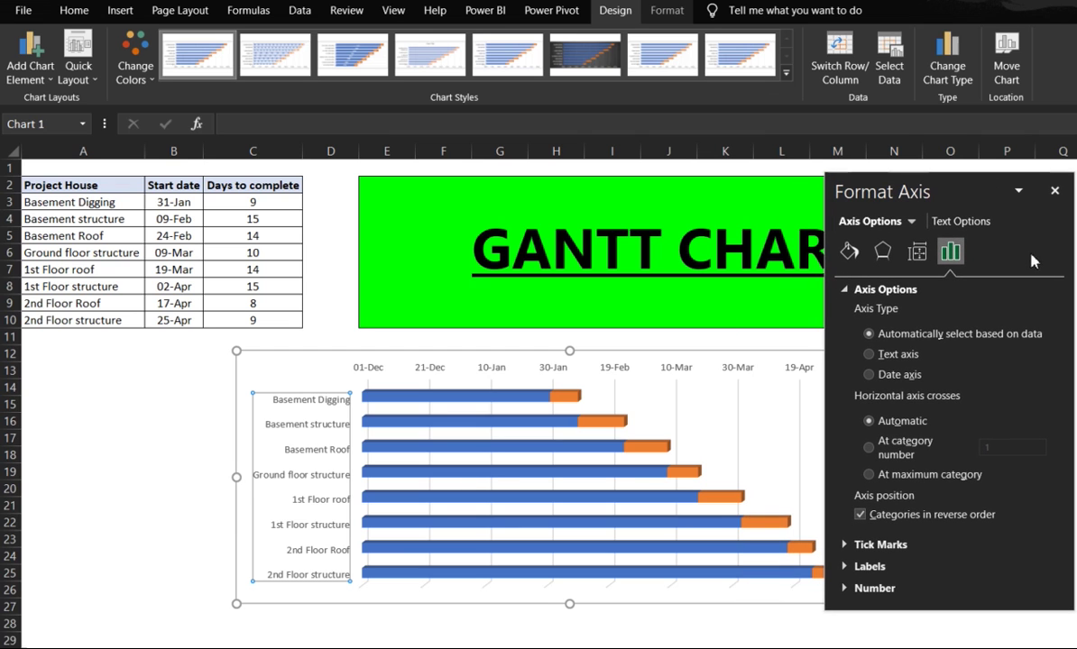
click(1054, 190)
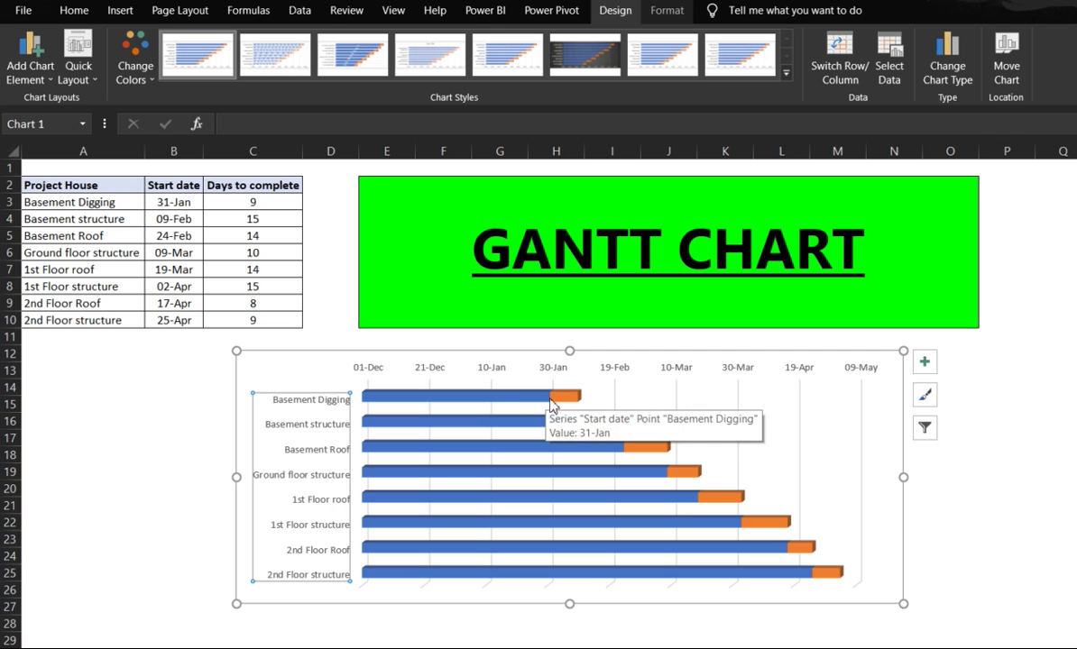
Step: Copy the Basement Digging start date from B3 to B12 and format the copy as Number
click(359, 380)
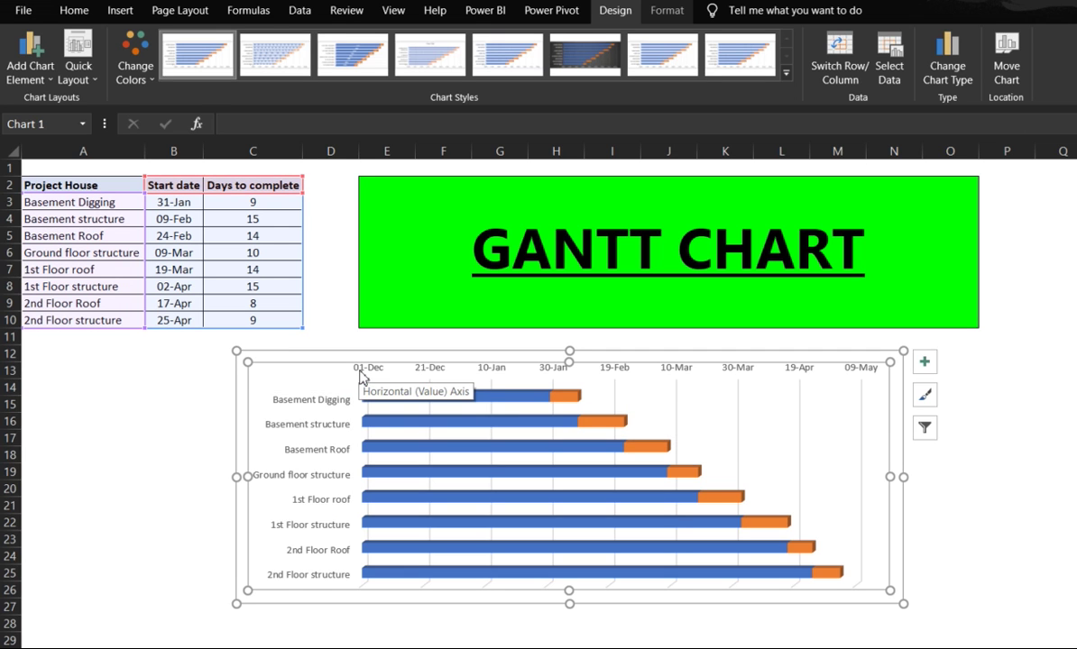
click(173, 204)
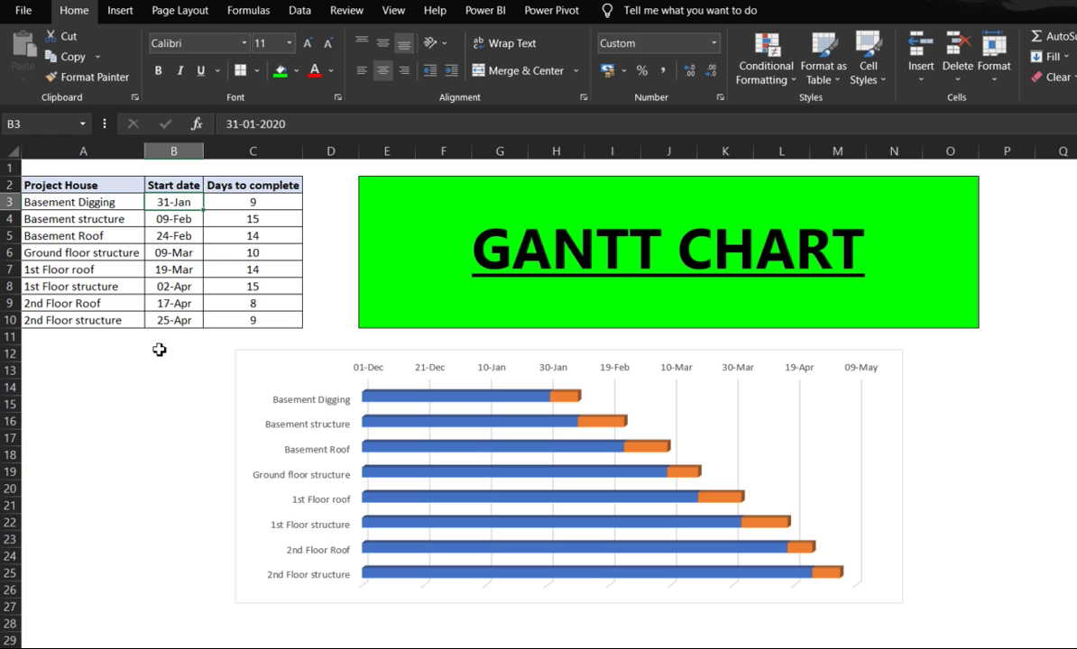
key(ctrl+c)
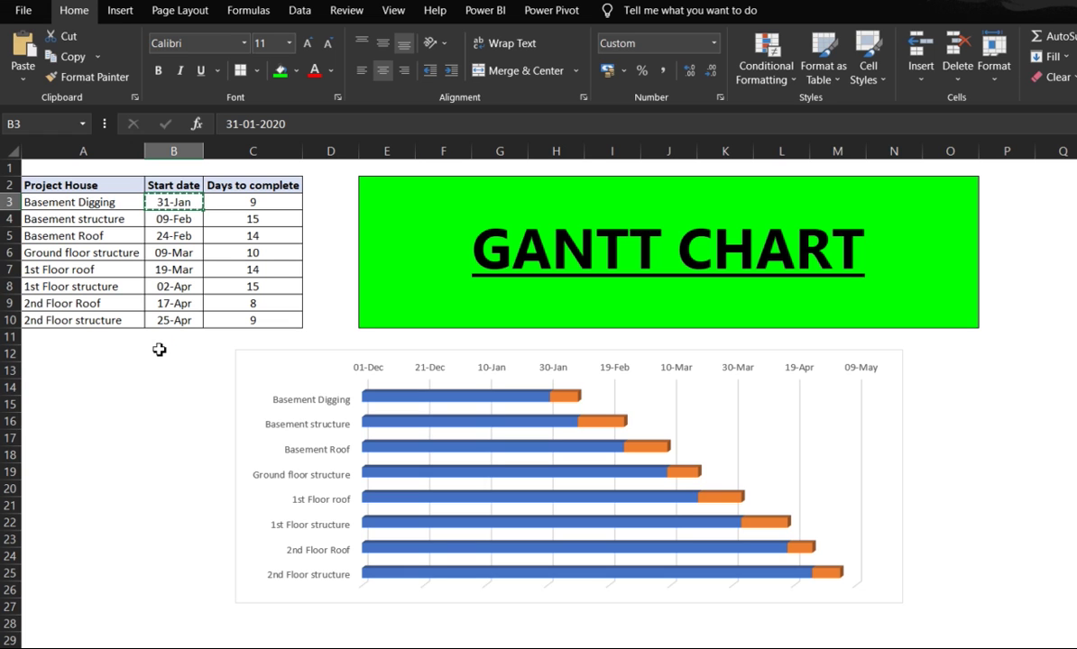
click(169, 355)
key(ctrl+v)
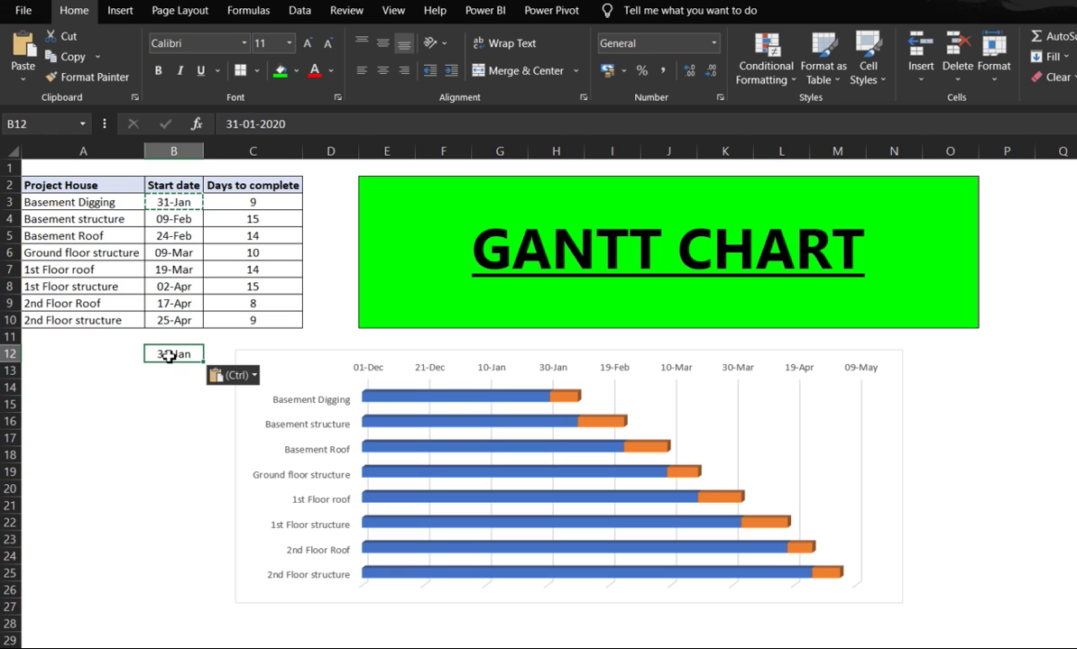
click(714, 43)
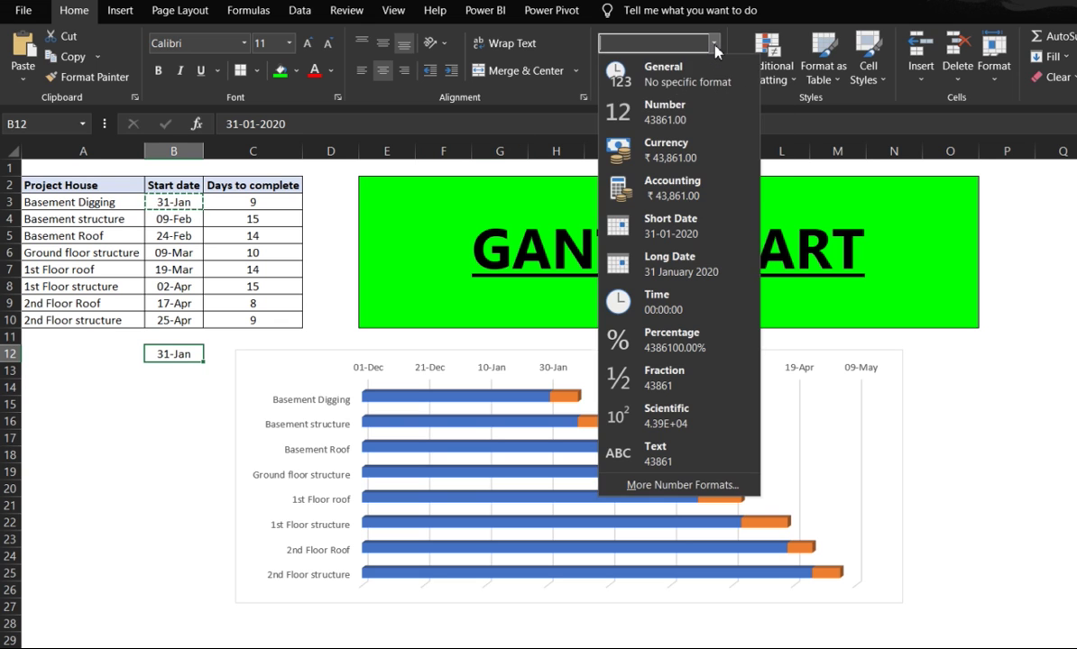
click(667, 110)
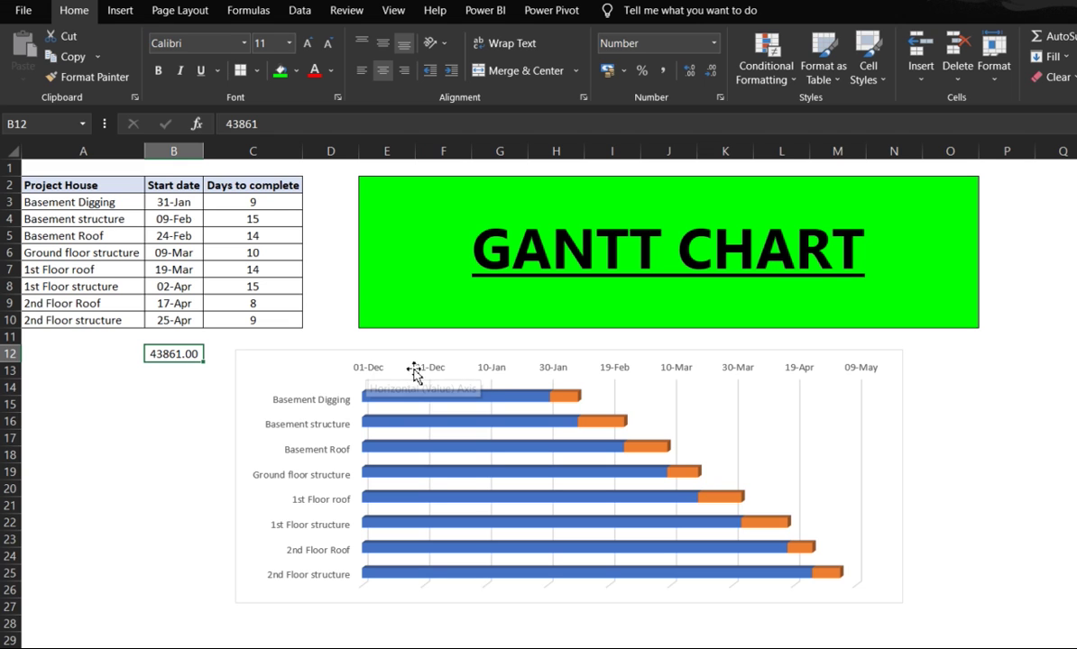
Step: Set the minimum bound of the chart's horizontal date axis to 43861
click(379, 371)
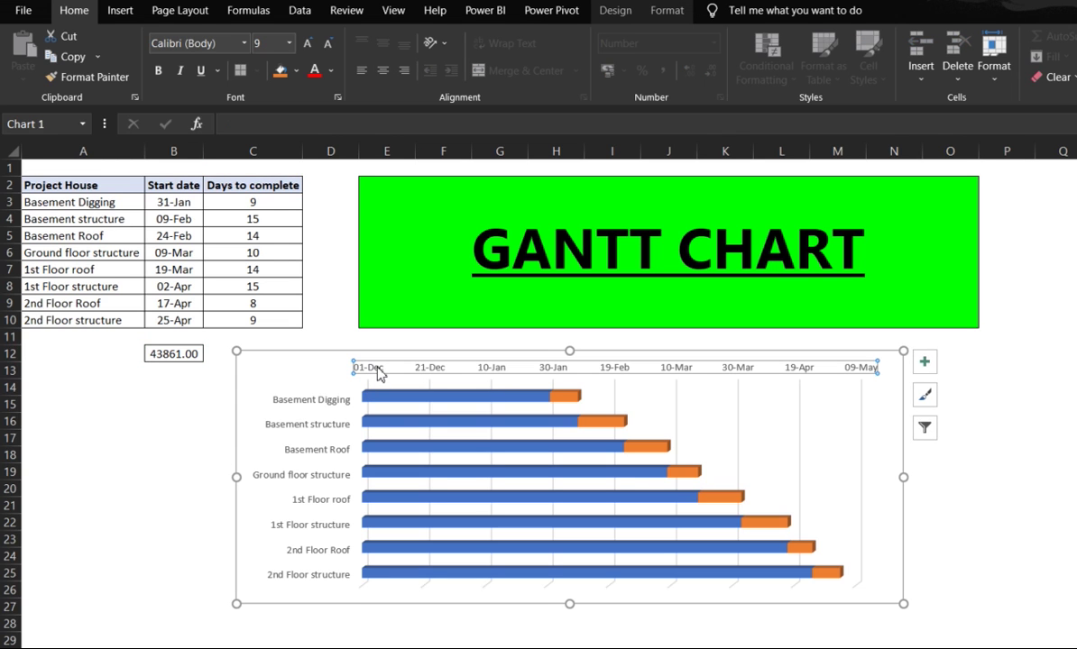
right_click(379, 374)
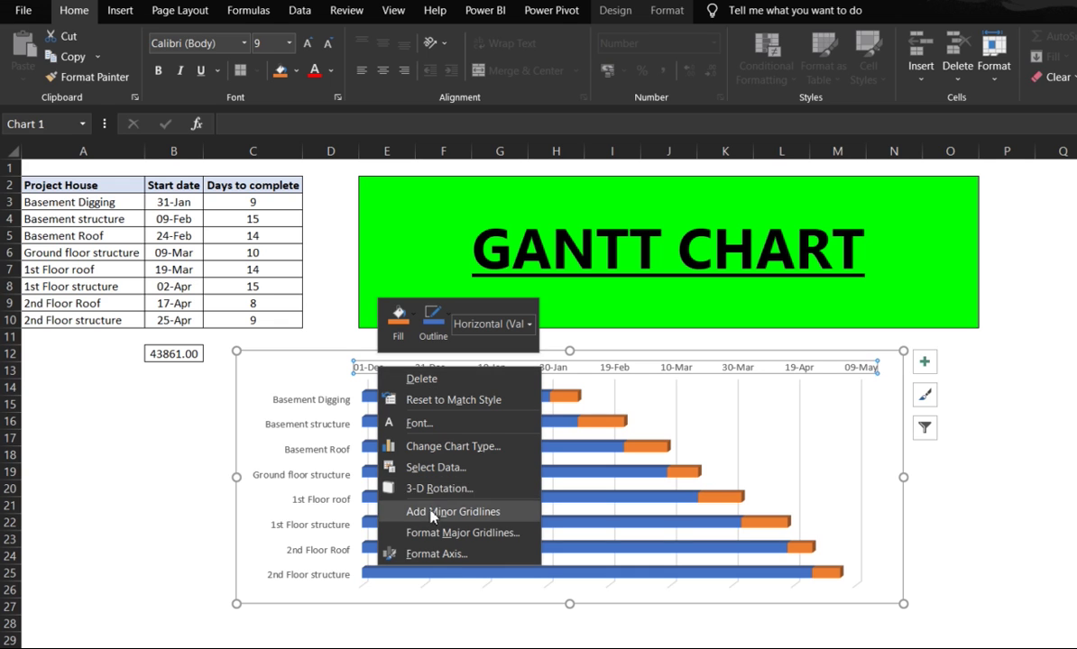
click(439, 553)
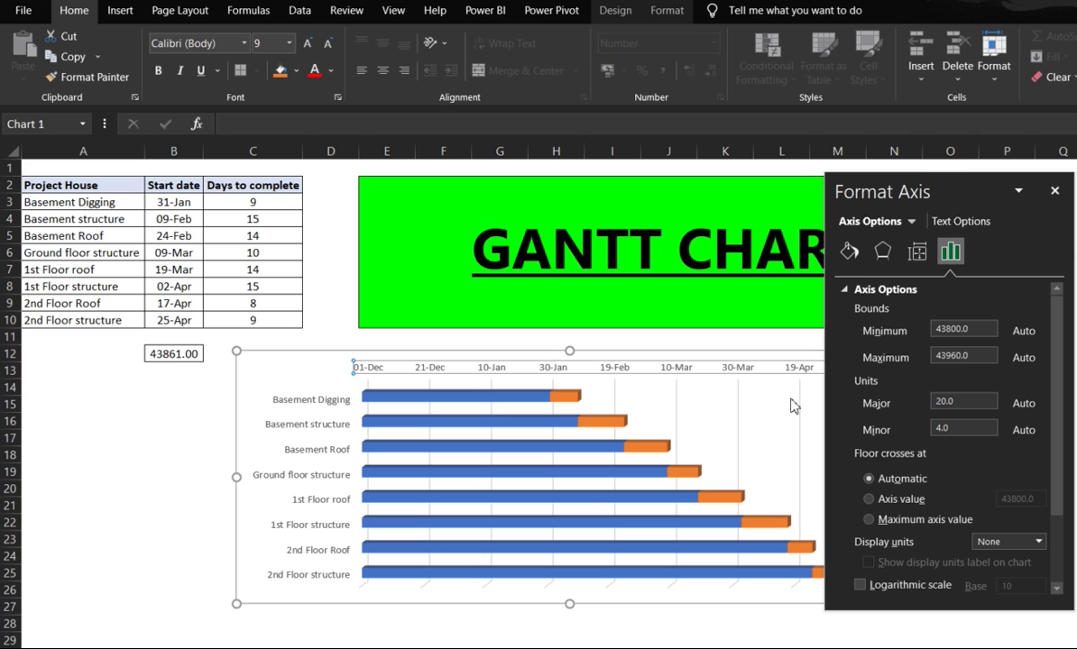
drag(938, 174, 933, 151)
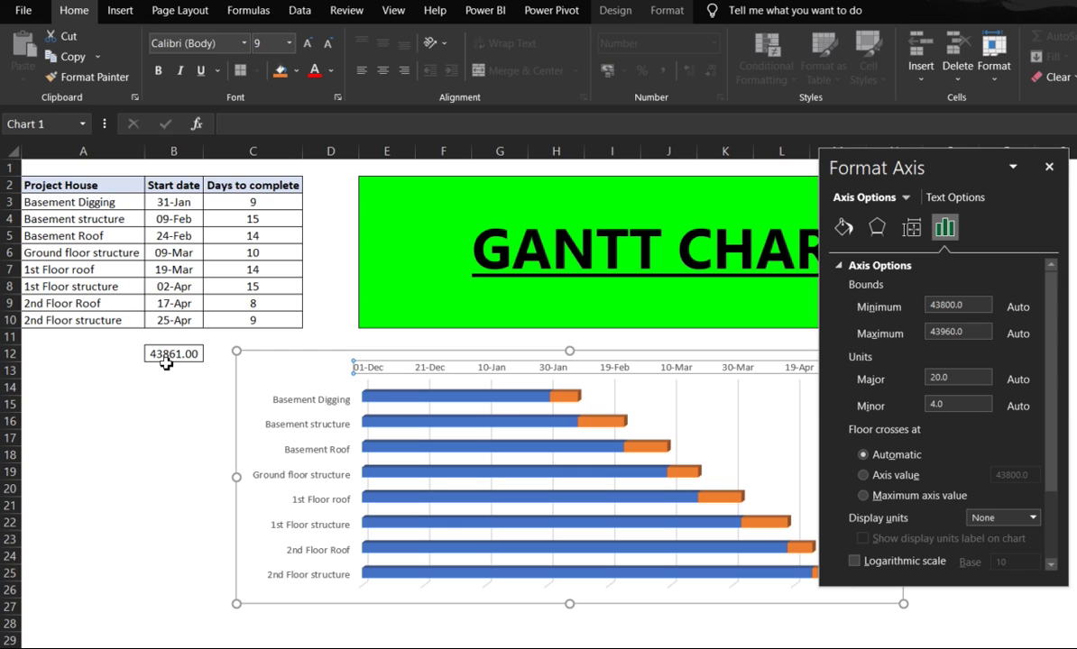
click(957, 307)
click(944, 305)
key(Delete)
key(Delete)
text(61)
key(Return)
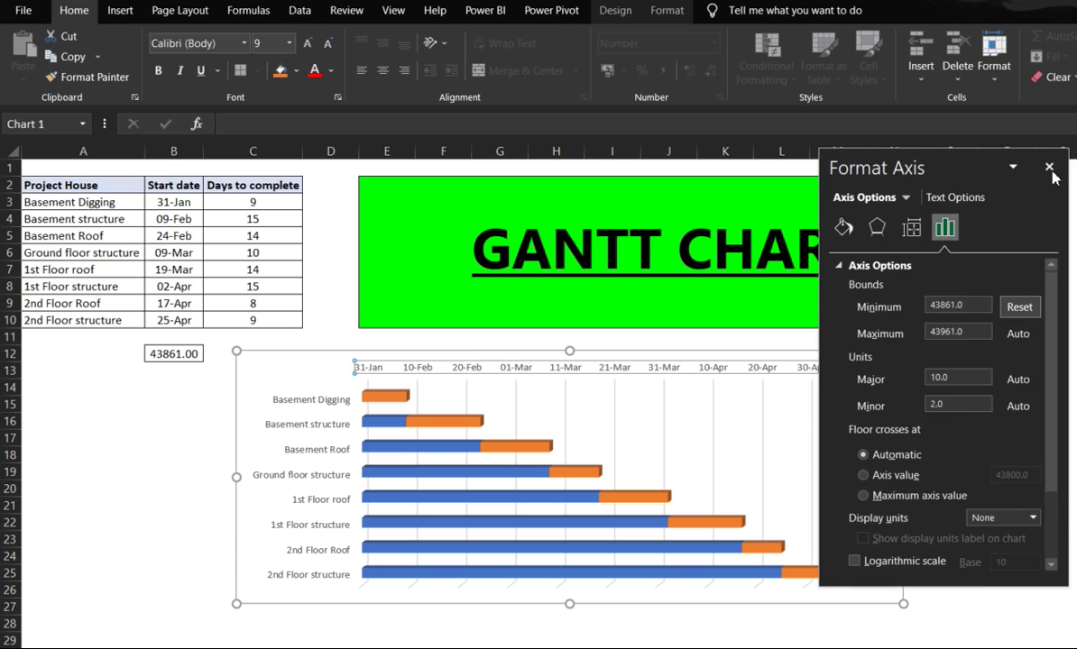
click(1049, 167)
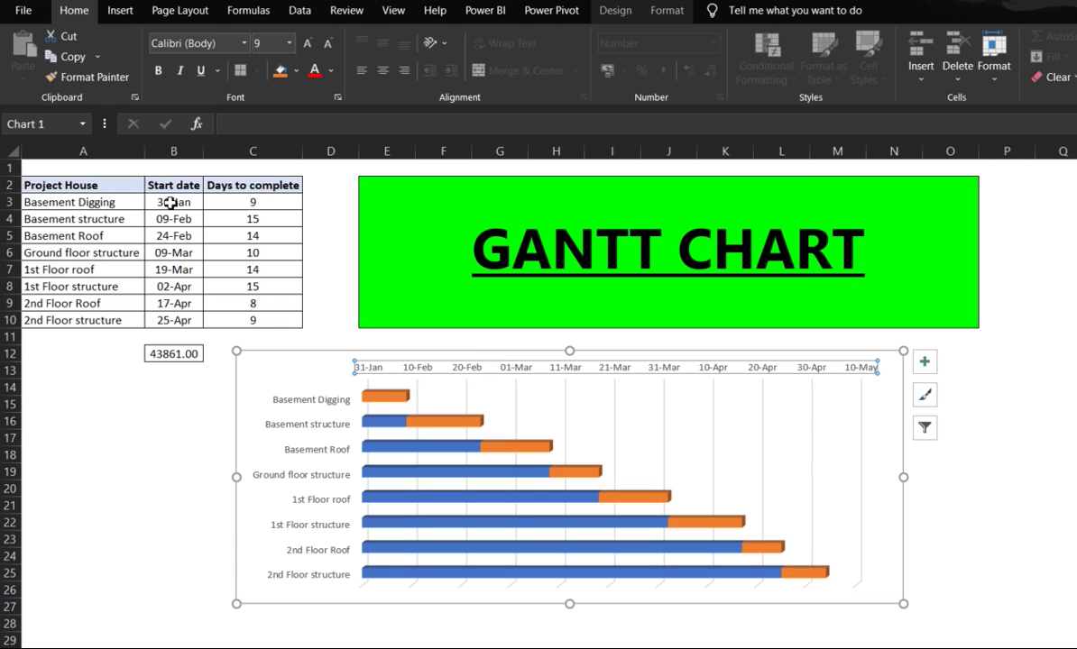
click(379, 425)
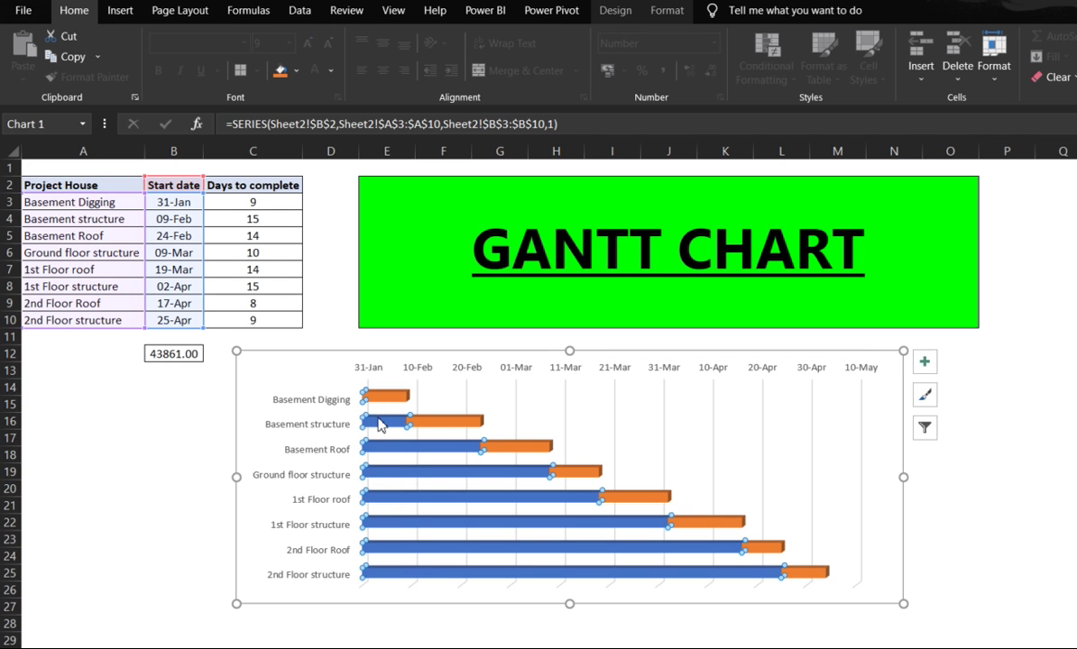
click(395, 451)
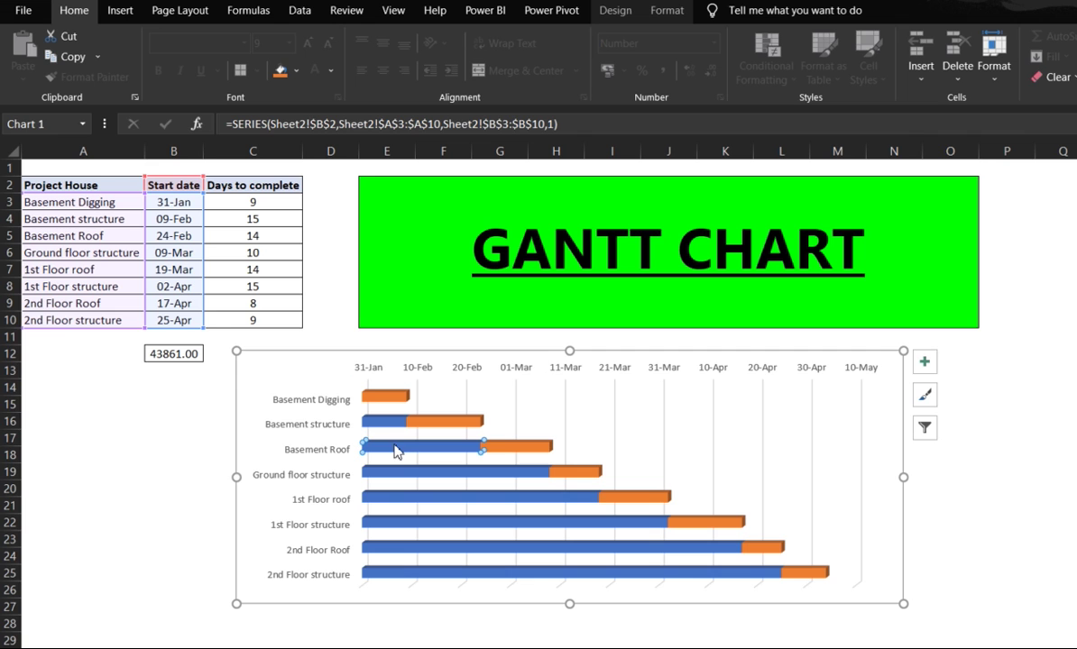
click(176, 404)
right_click(184, 403)
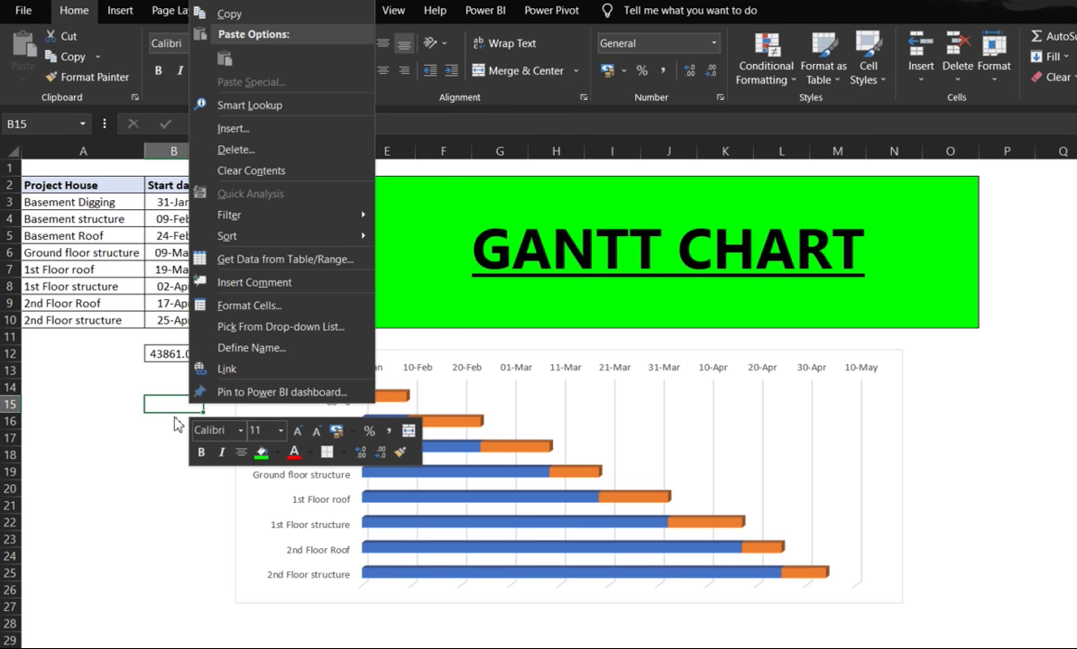
key(Escape)
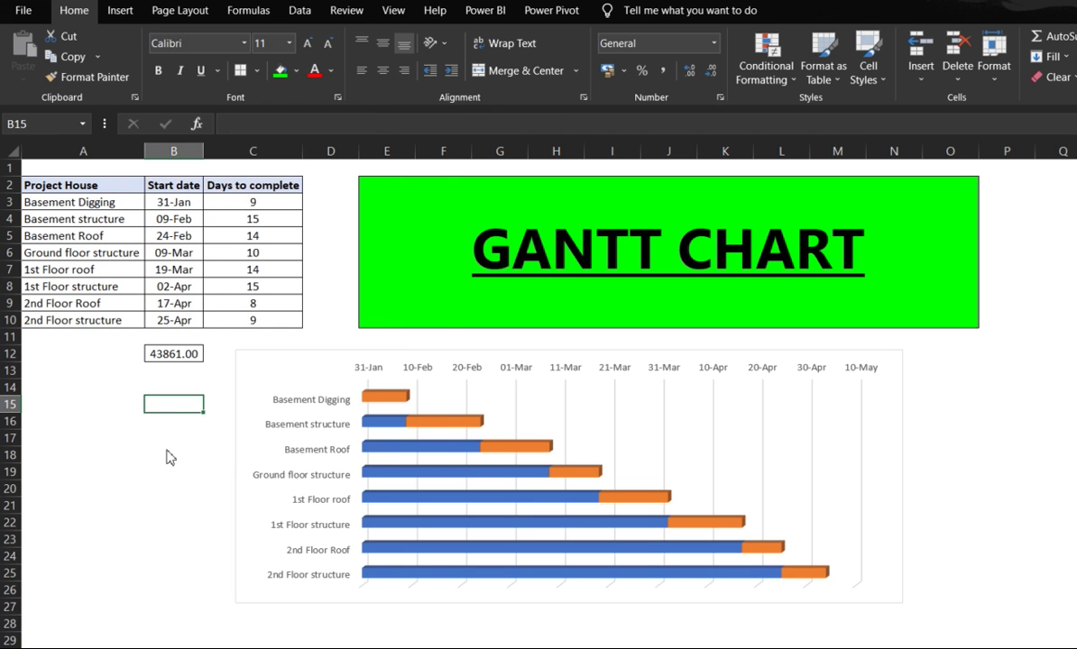
Step: Set the blue Start date bars in the chart to No Fill
click(390, 452)
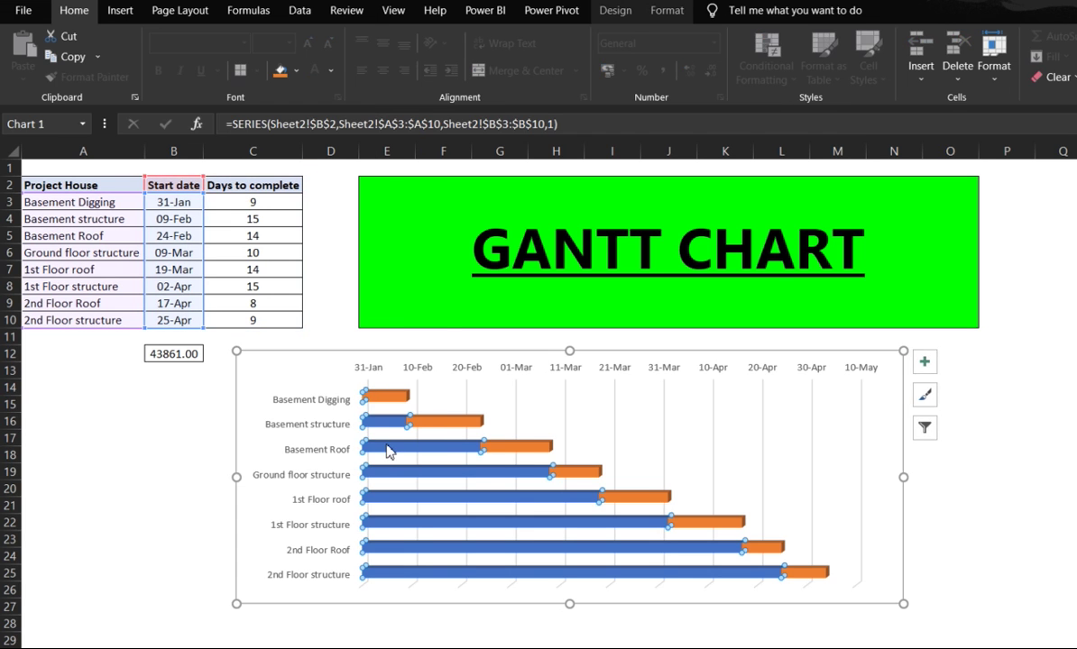
click(297, 71)
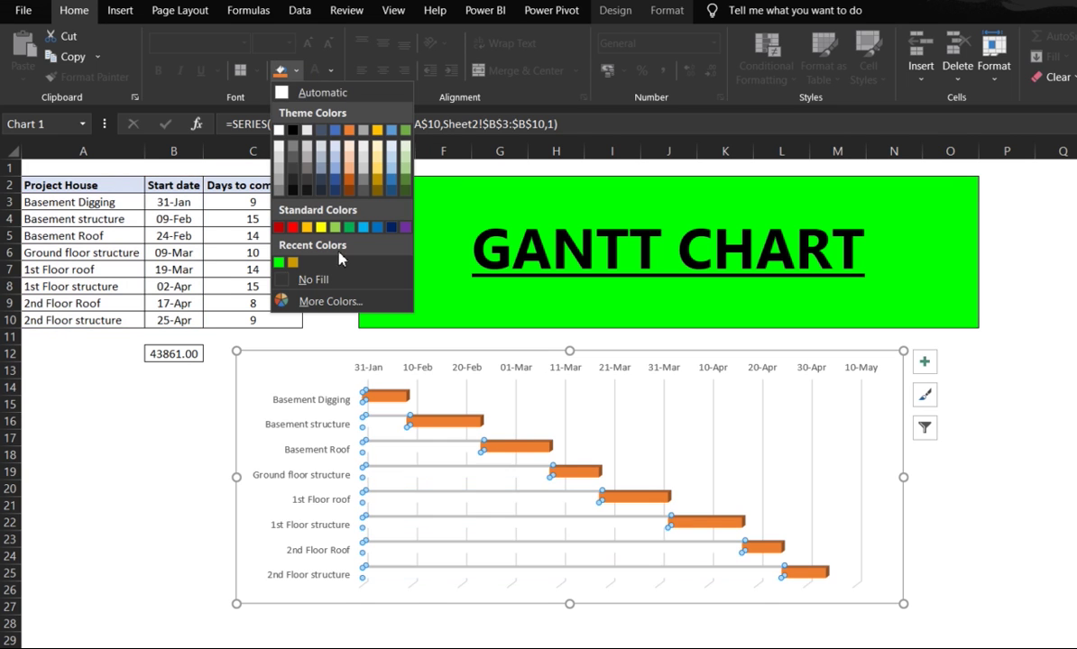
click(311, 277)
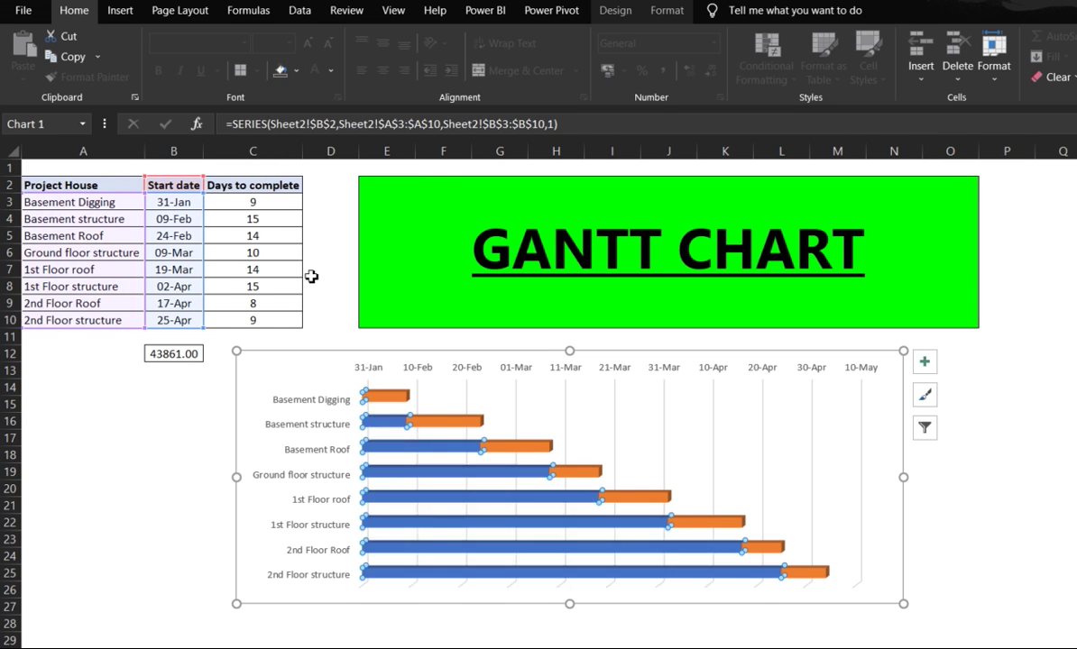
click(161, 435)
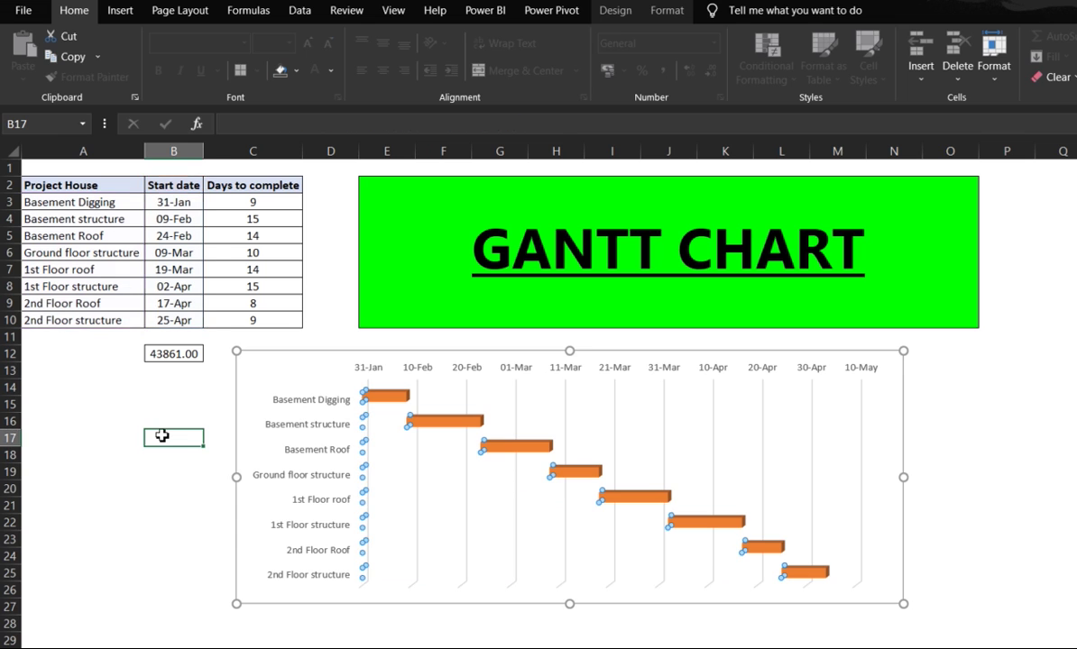
Step: Apply the dark grey gradient chart style to the whole chart
click(340, 351)
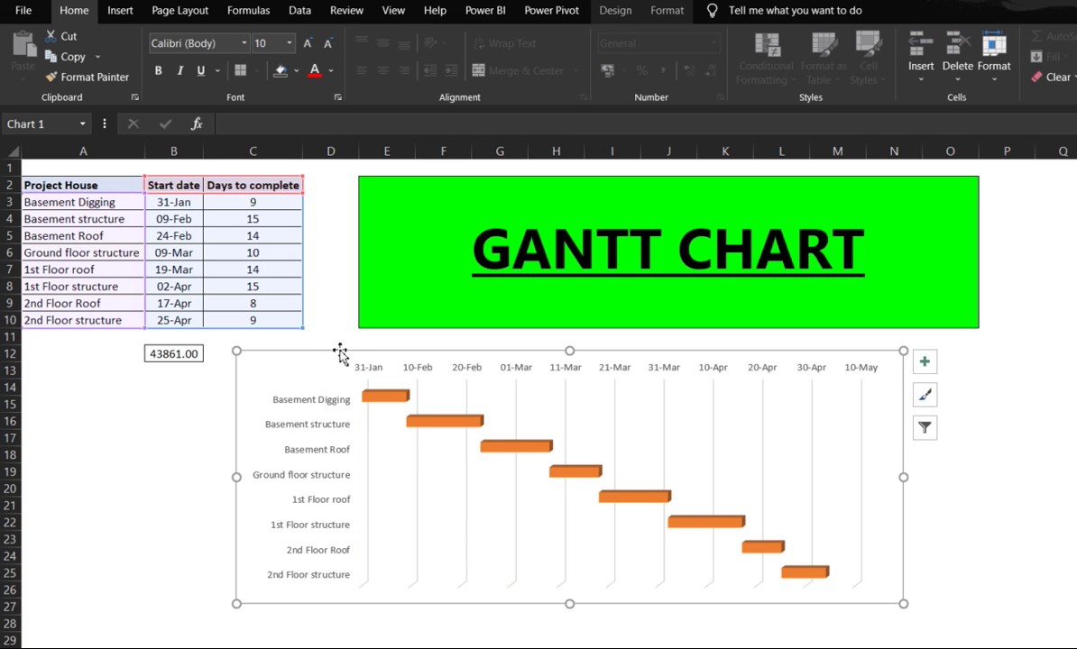
double_click(340, 351)
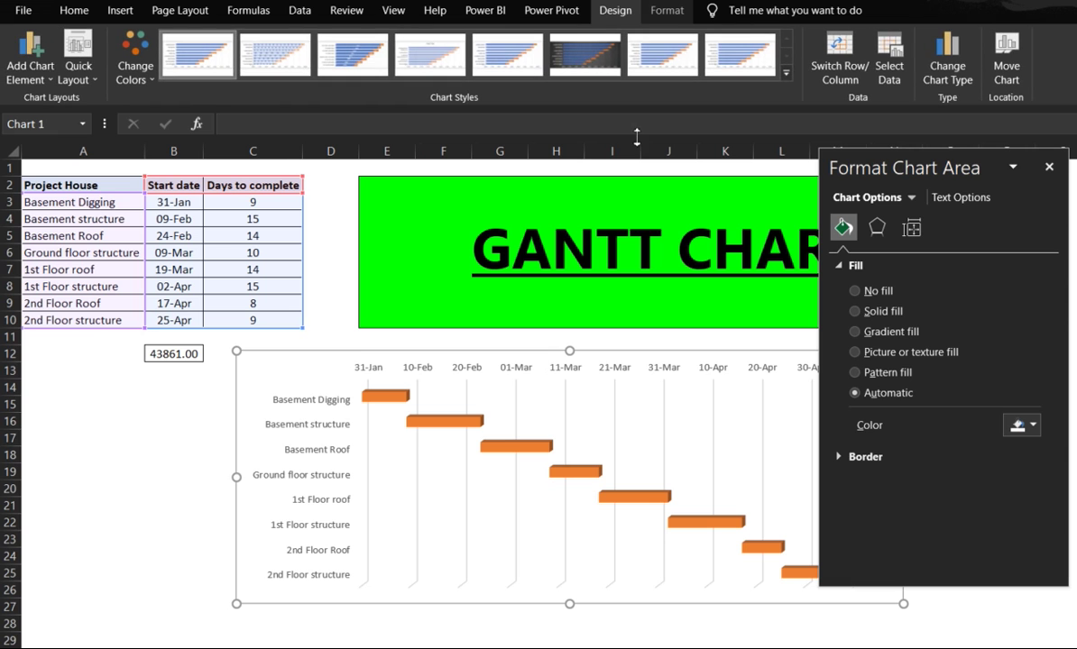
click(597, 50)
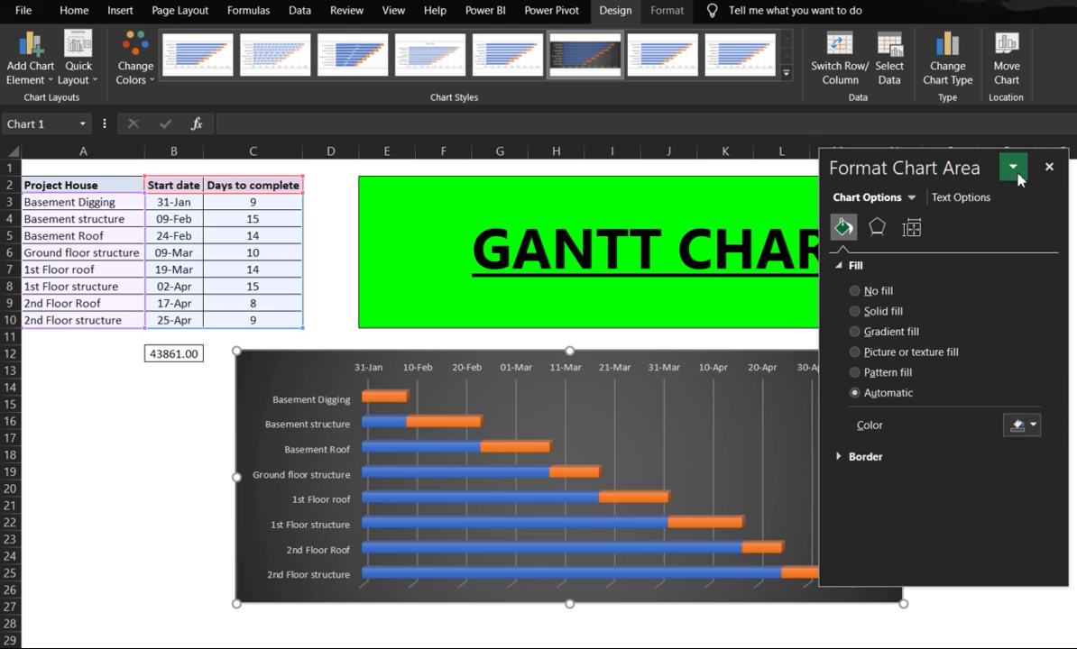
click(1048, 166)
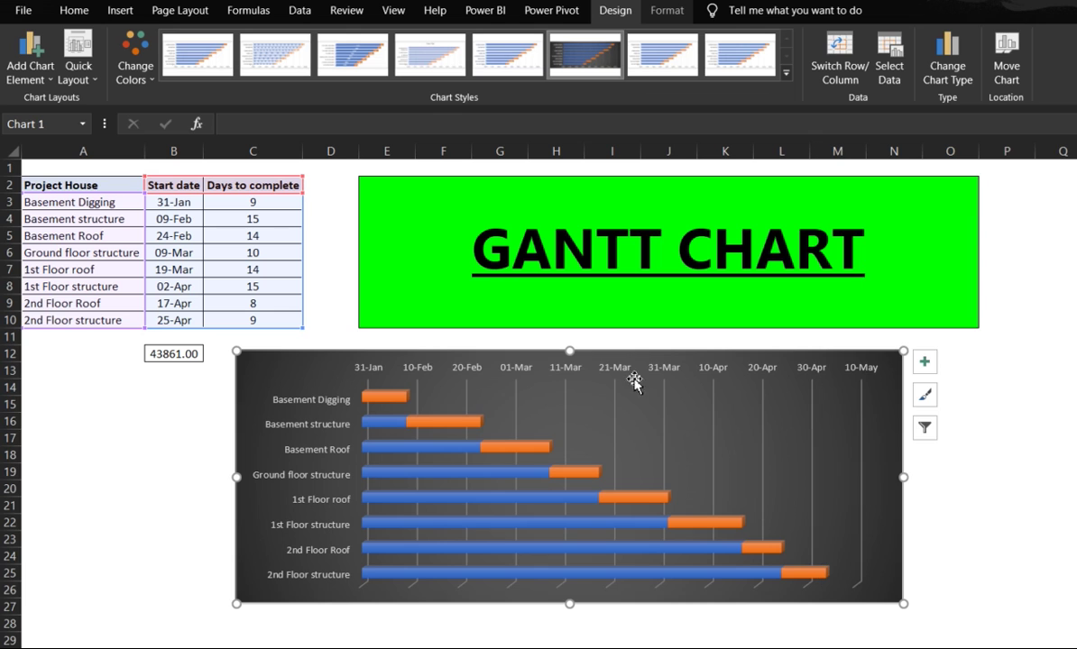
Step: Remove the fill from the Start date series of the dark-styled chart, leaving only the orange duration bars
click(411, 451)
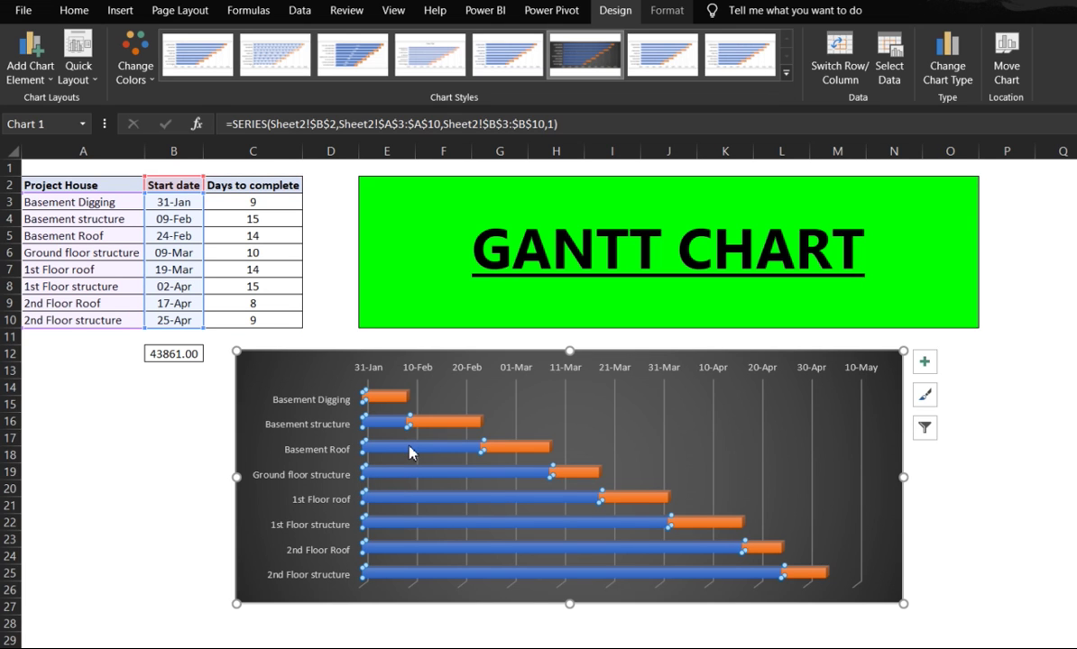
click(74, 10)
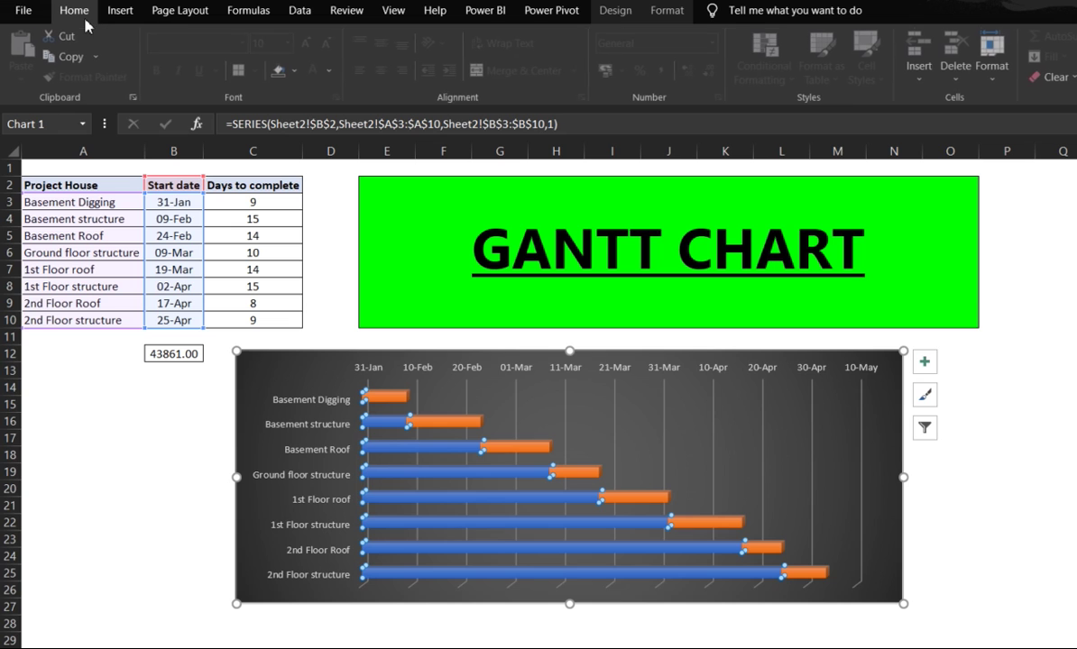
click(295, 71)
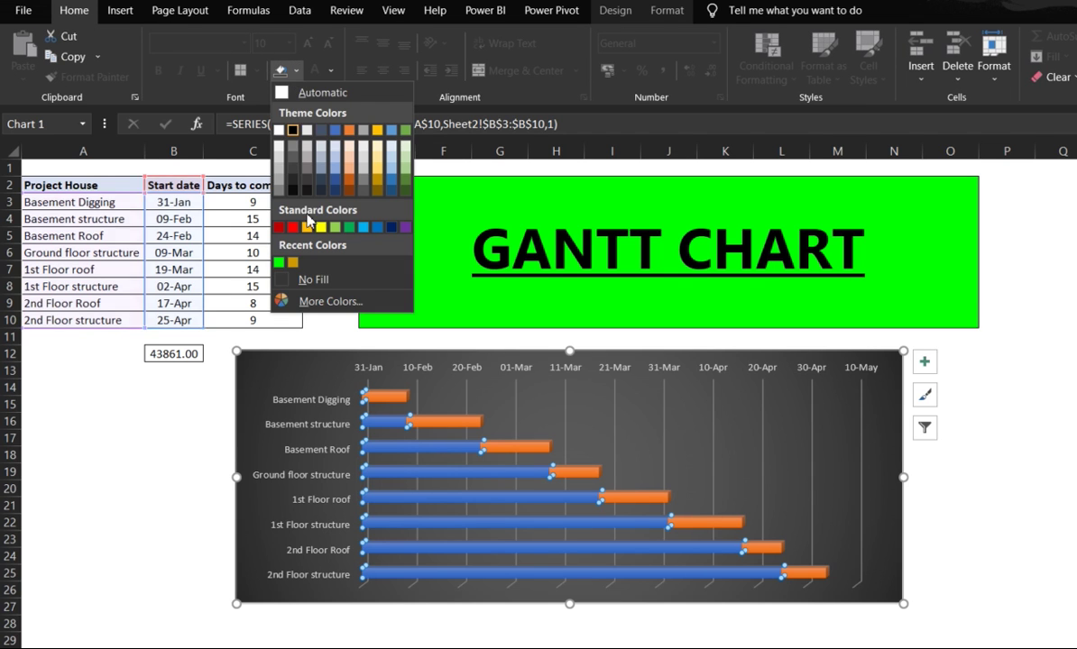
click(323, 279)
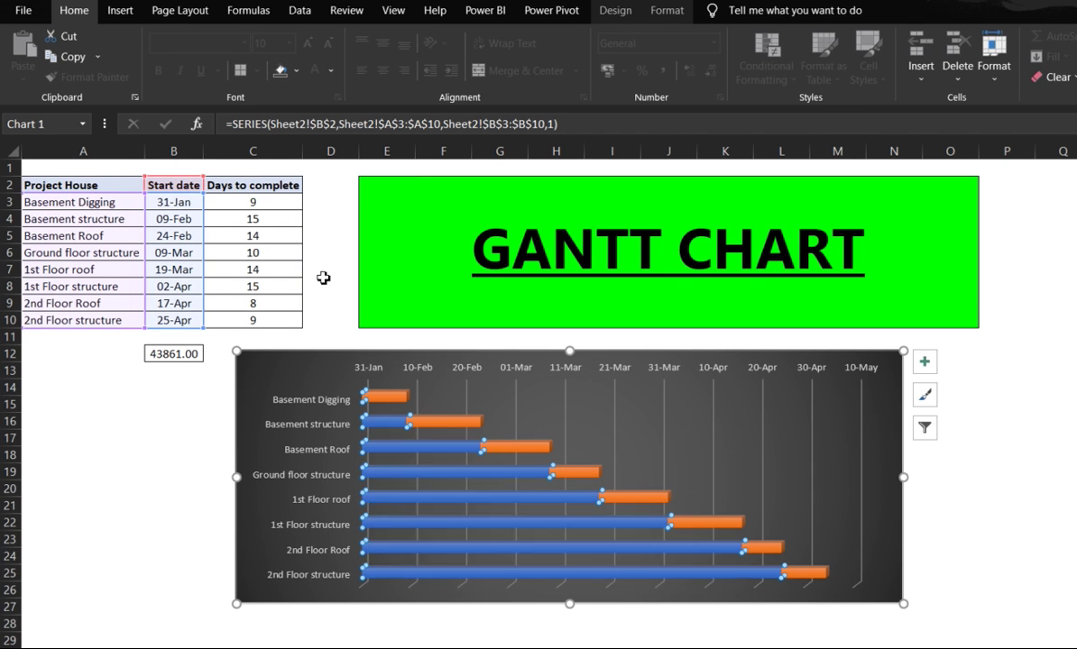
click(133, 447)
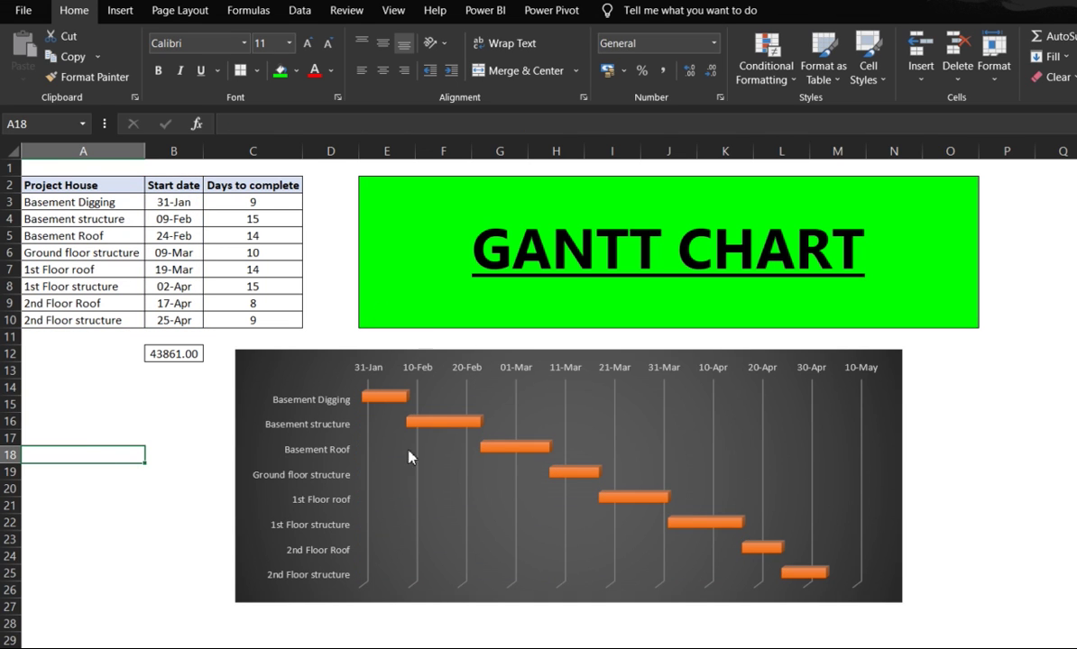